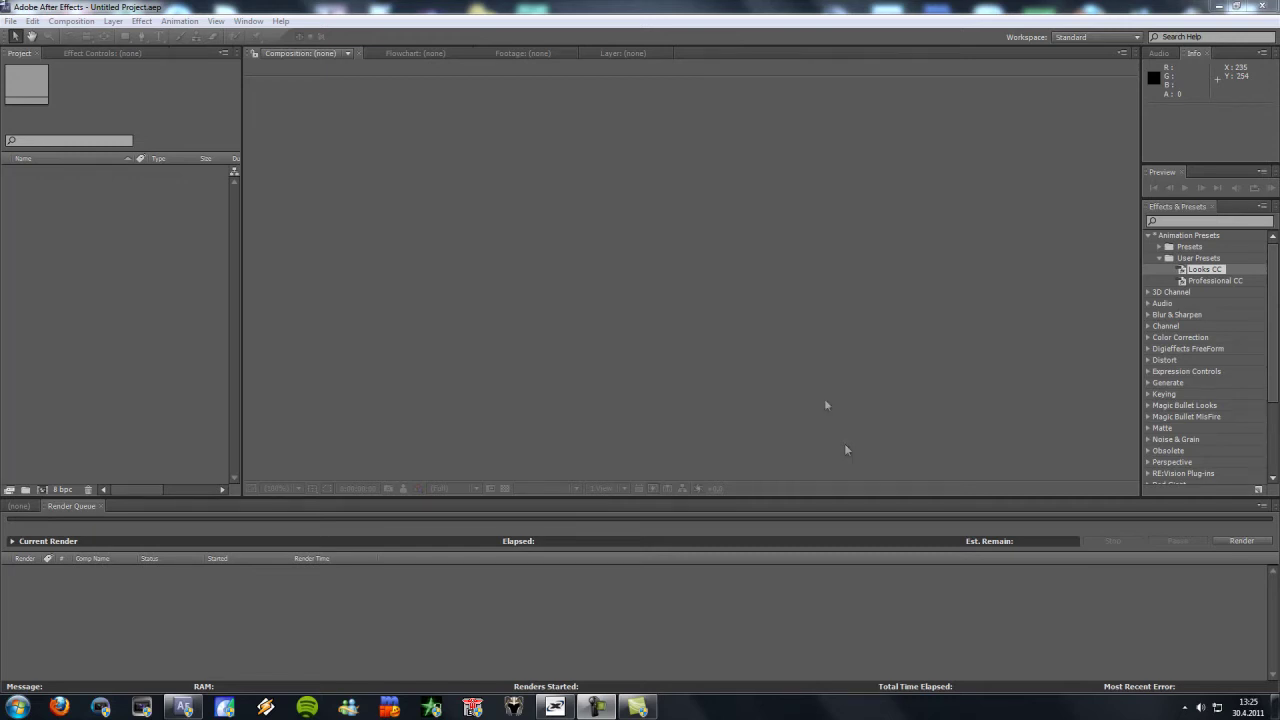
Import the reload.mp4 gameplay clip from the desktop into the project.
{"action": "left_click", "coordinate": [606, 5]}
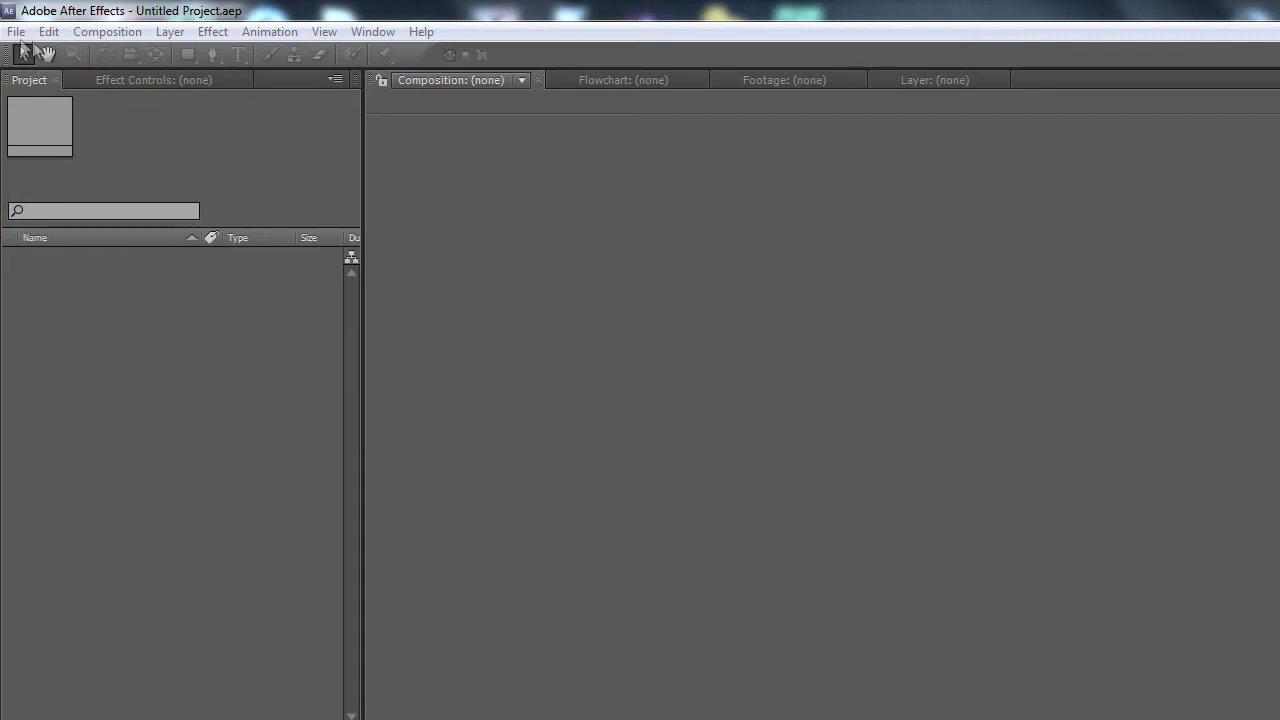
{"action": "left_click", "coordinate": [62, 12]}
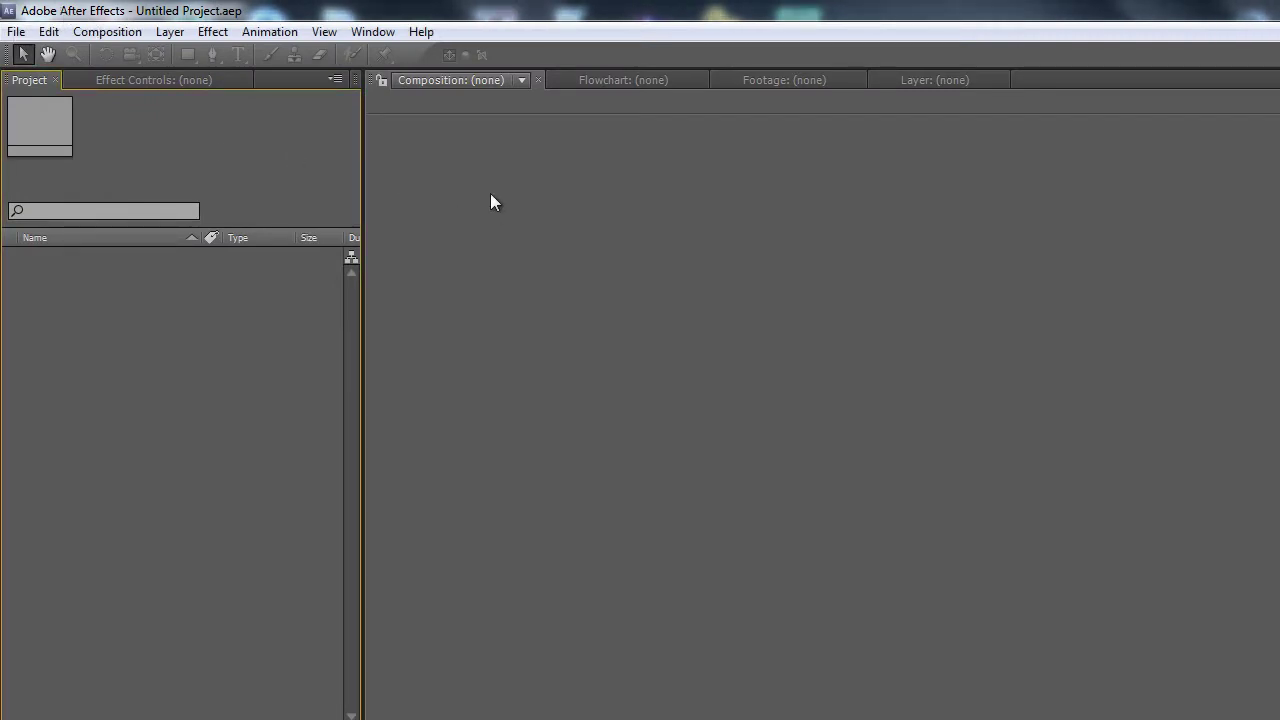
{"action": "key", "text": "ctrl+i"}
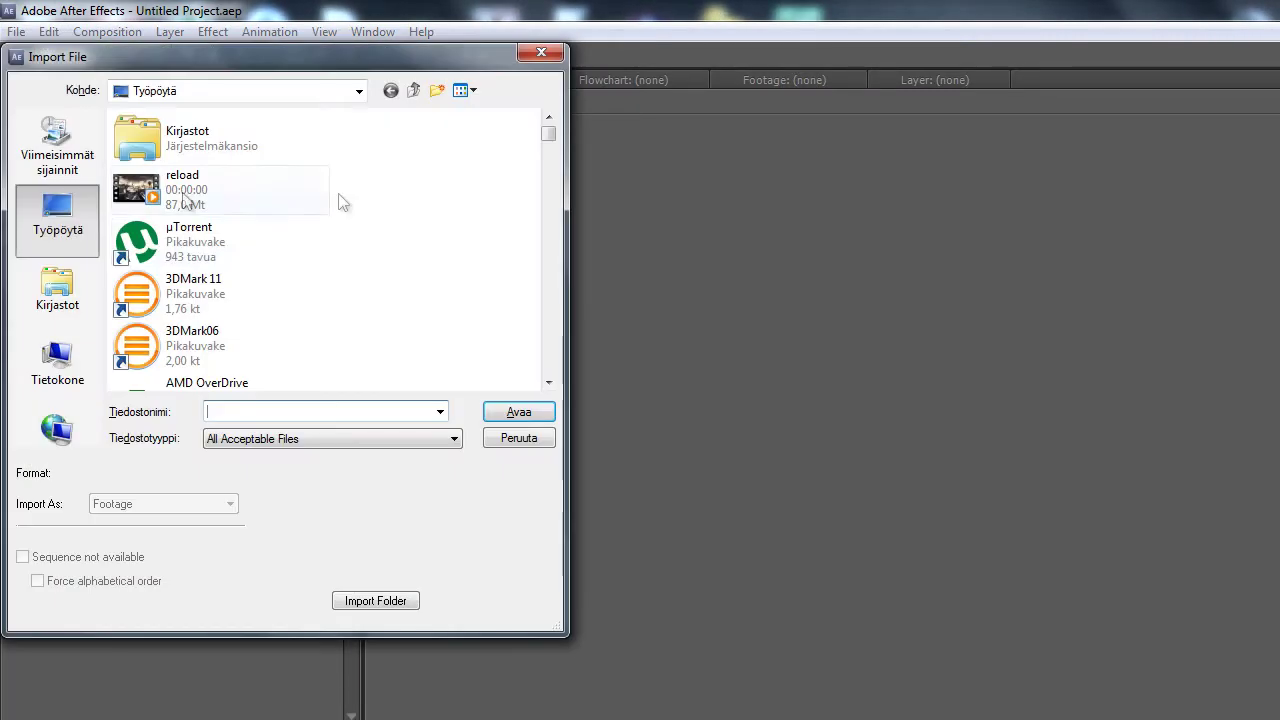
{"action": "type", "text": "relo"}
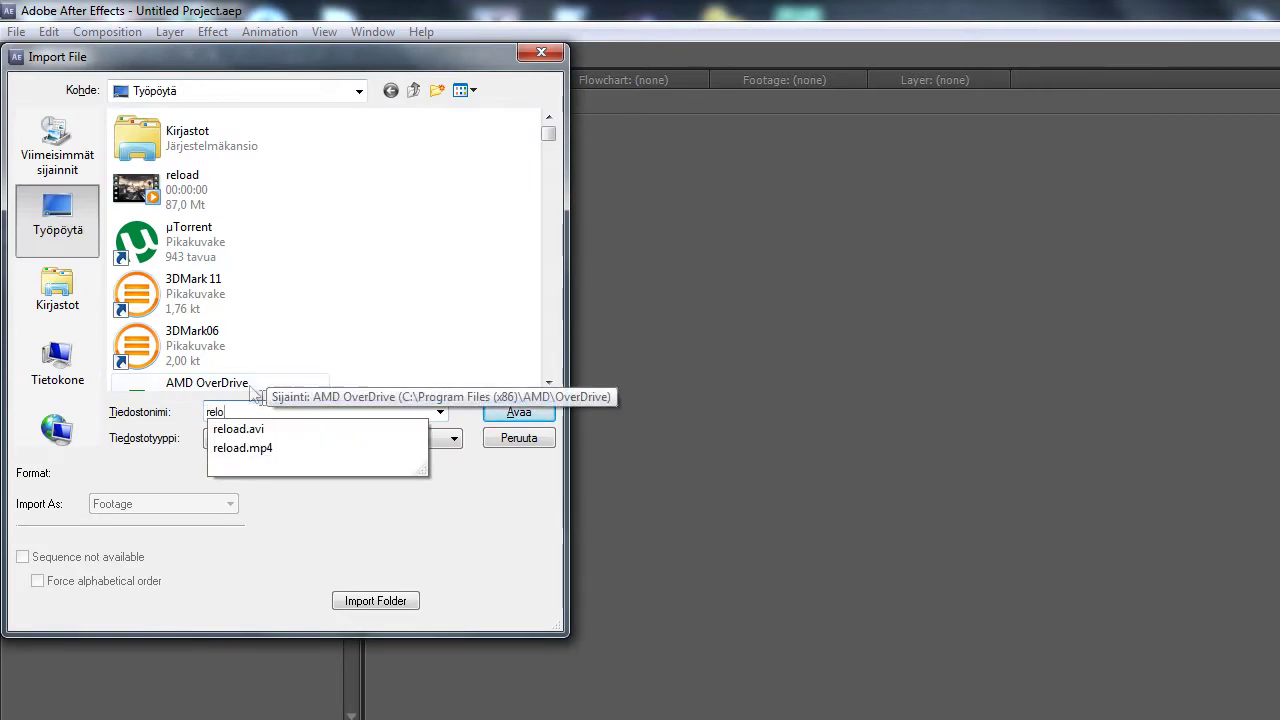
{"action": "left_click", "coordinate": [266, 449]}
{"action": "left_click", "coordinate": [540, 414]}
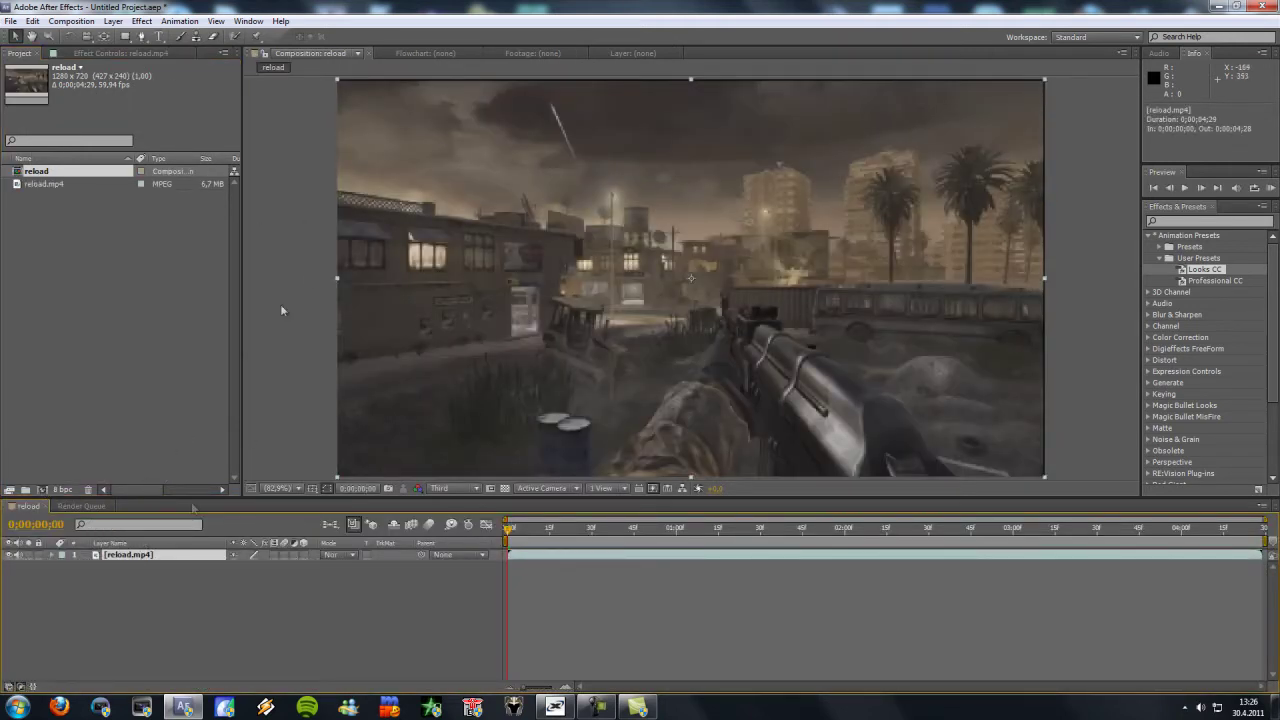
Add Adjustment Layer 1 above reload.mp4 and apply the Looks CC preset to it.
{"action": "left_click", "coordinate": [110, 21]}
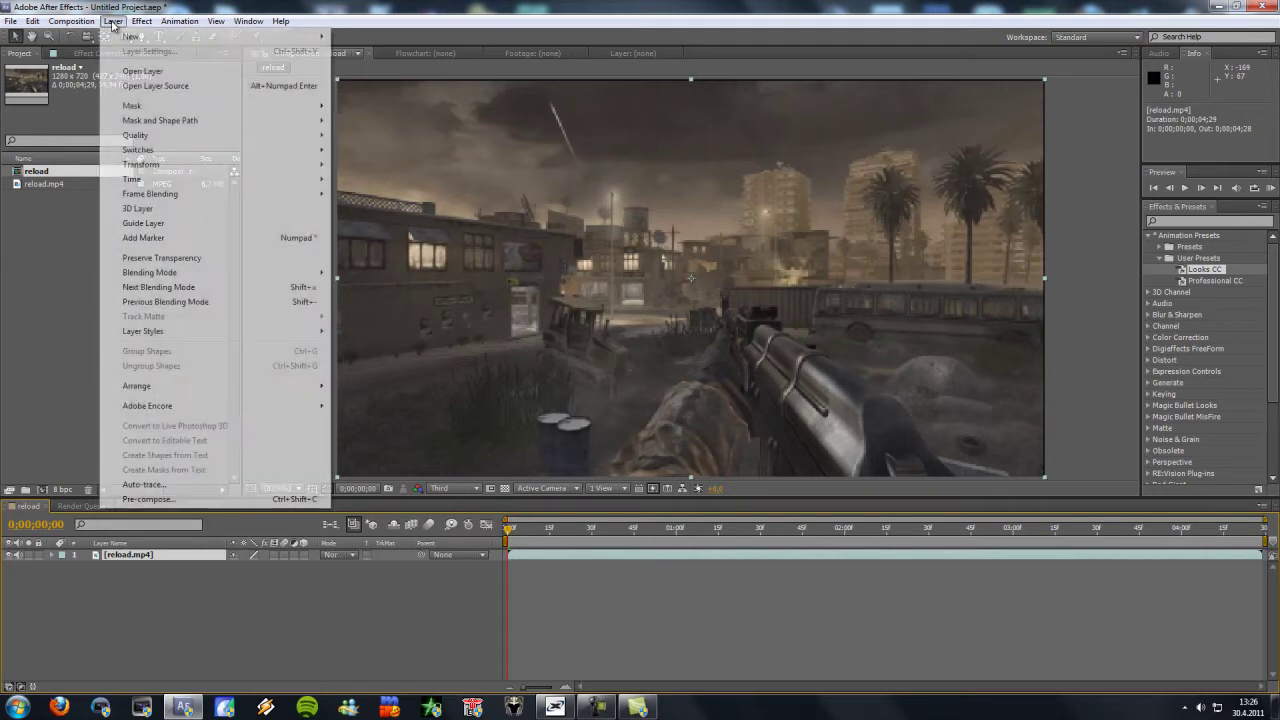
{"action": "mouse_move", "coordinate": [156, 27]}
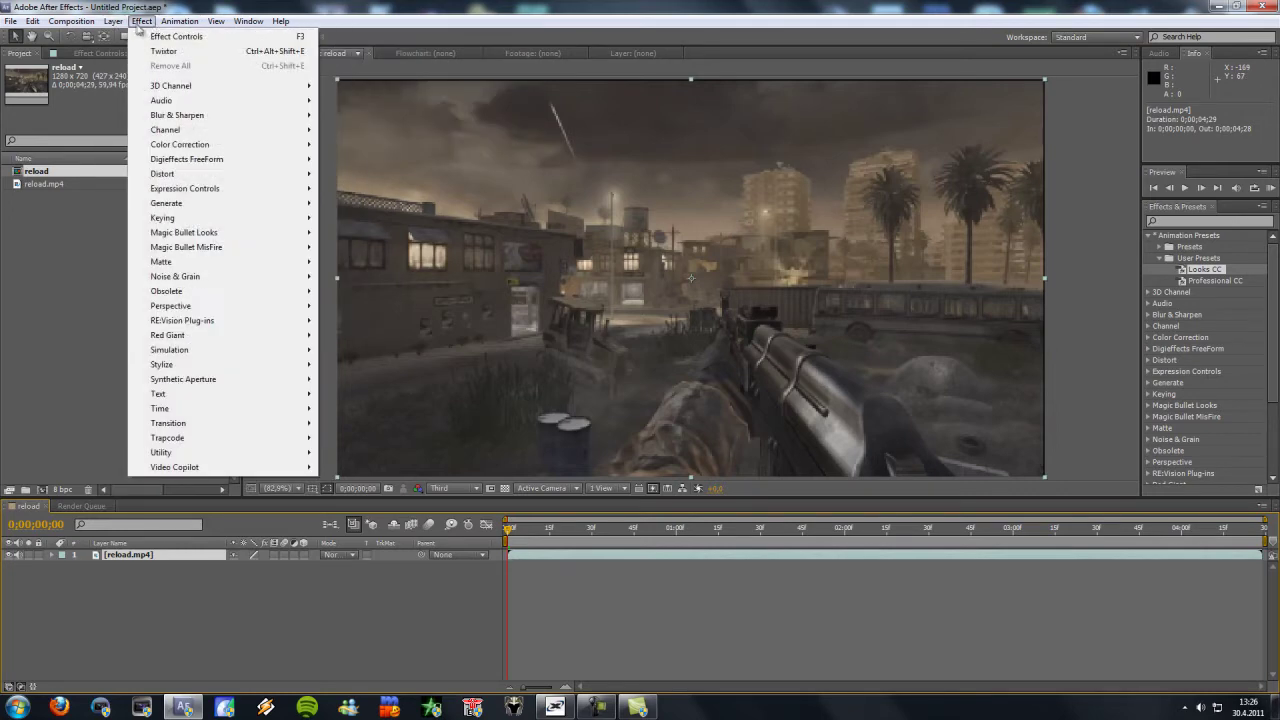
{"action": "mouse_move", "coordinate": [113, 21]}
{"action": "mouse_move", "coordinate": [190, 38]}
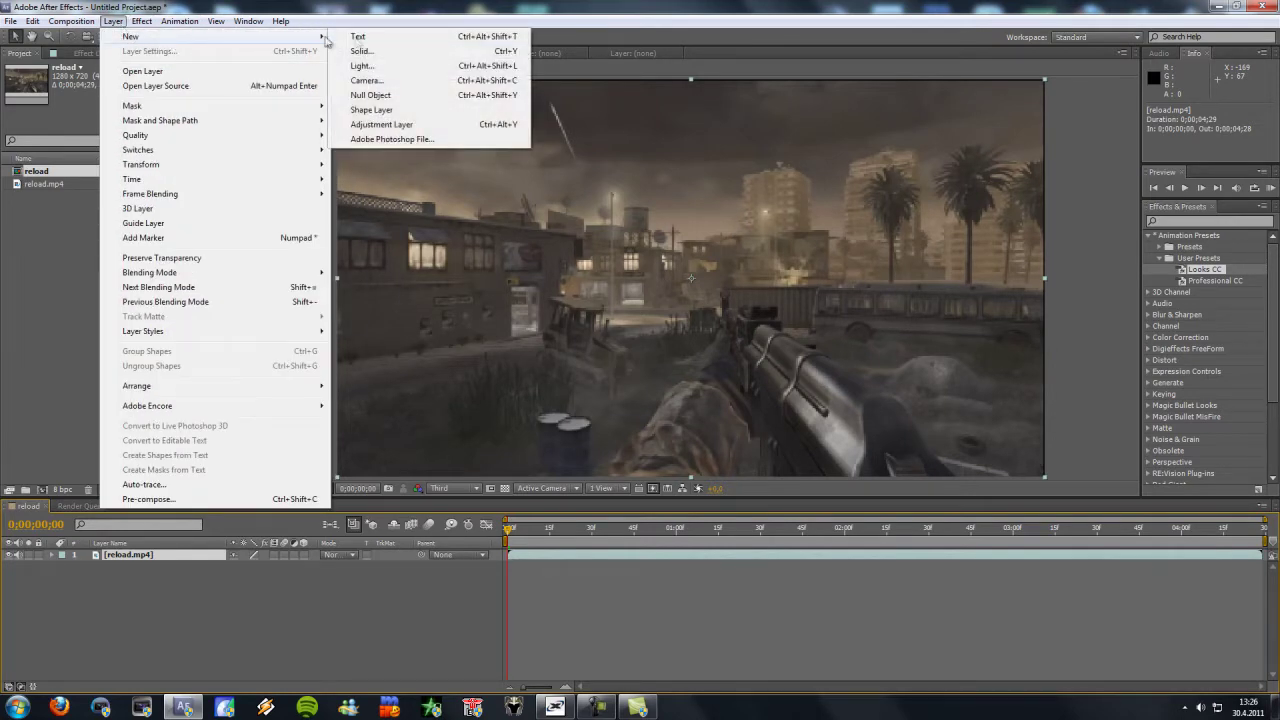
{"action": "left_click", "coordinate": [400, 124]}
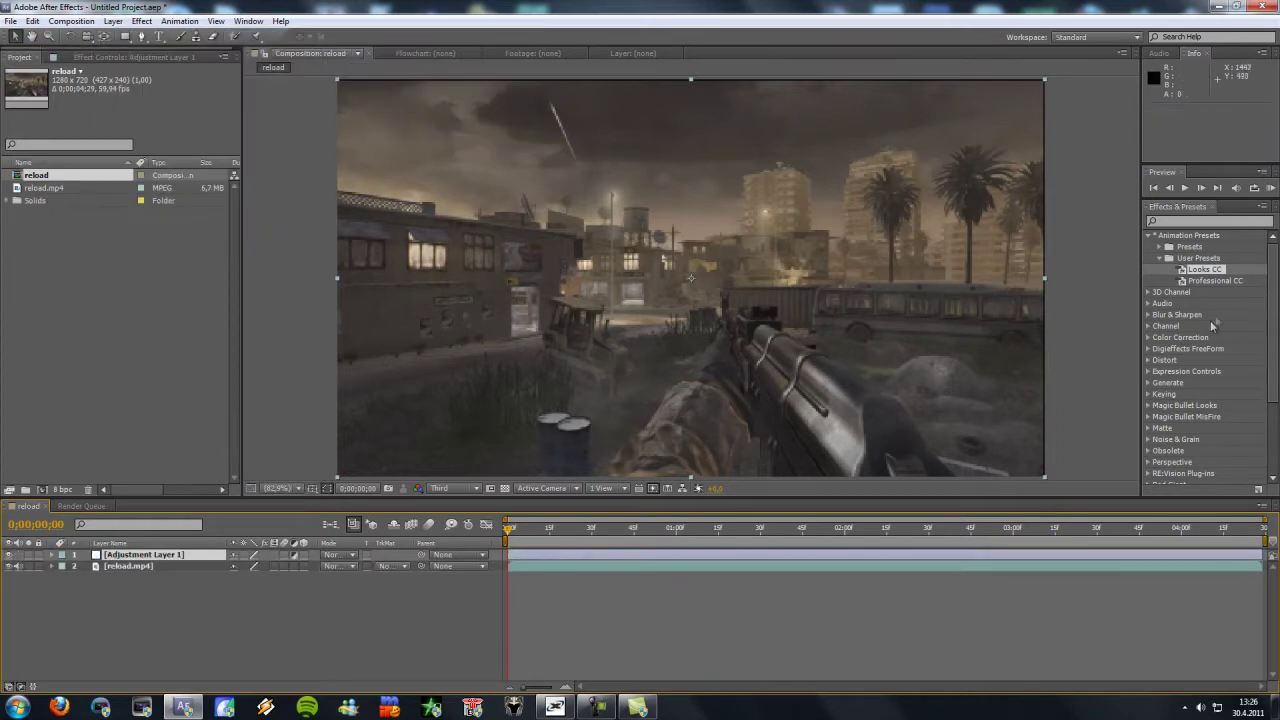
{"action": "left_click_drag", "start_coordinate": [1212, 281], "coordinate": [158, 558]}
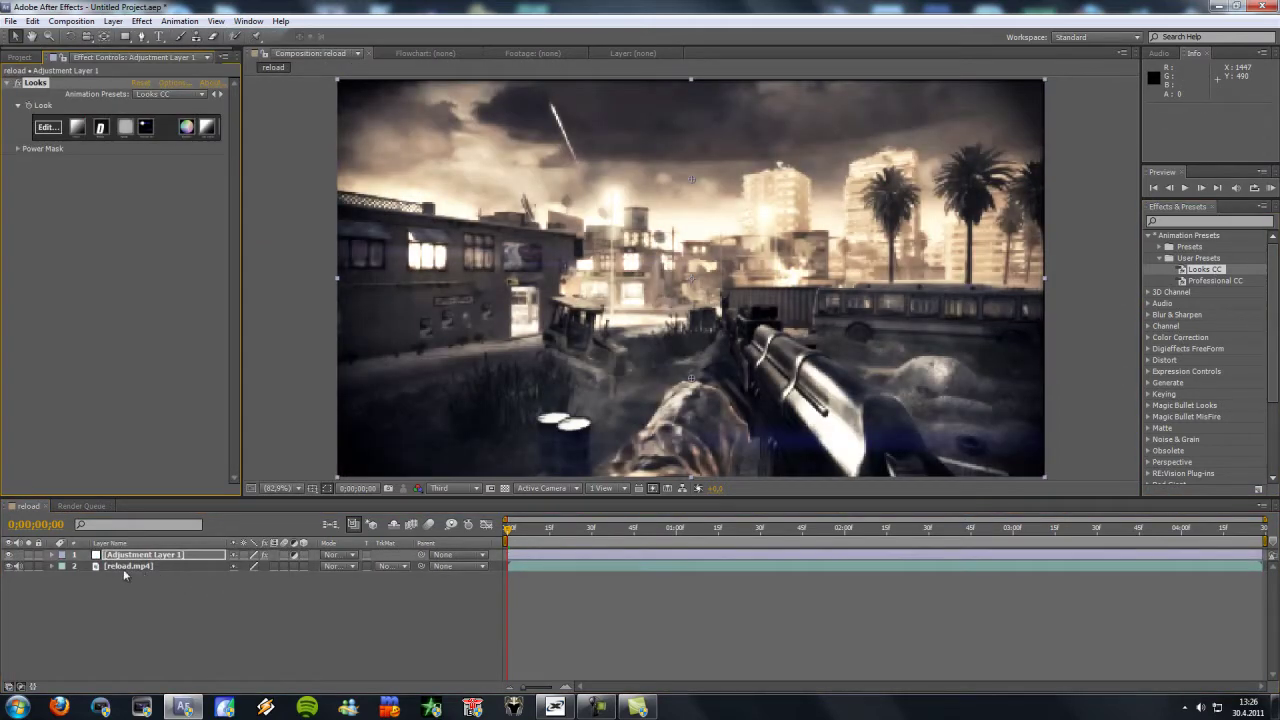
Enable frame blending on reload.mp4 and set its blending mode to Pixel Motion.
{"action": "left_click", "coordinate": [126, 567]}
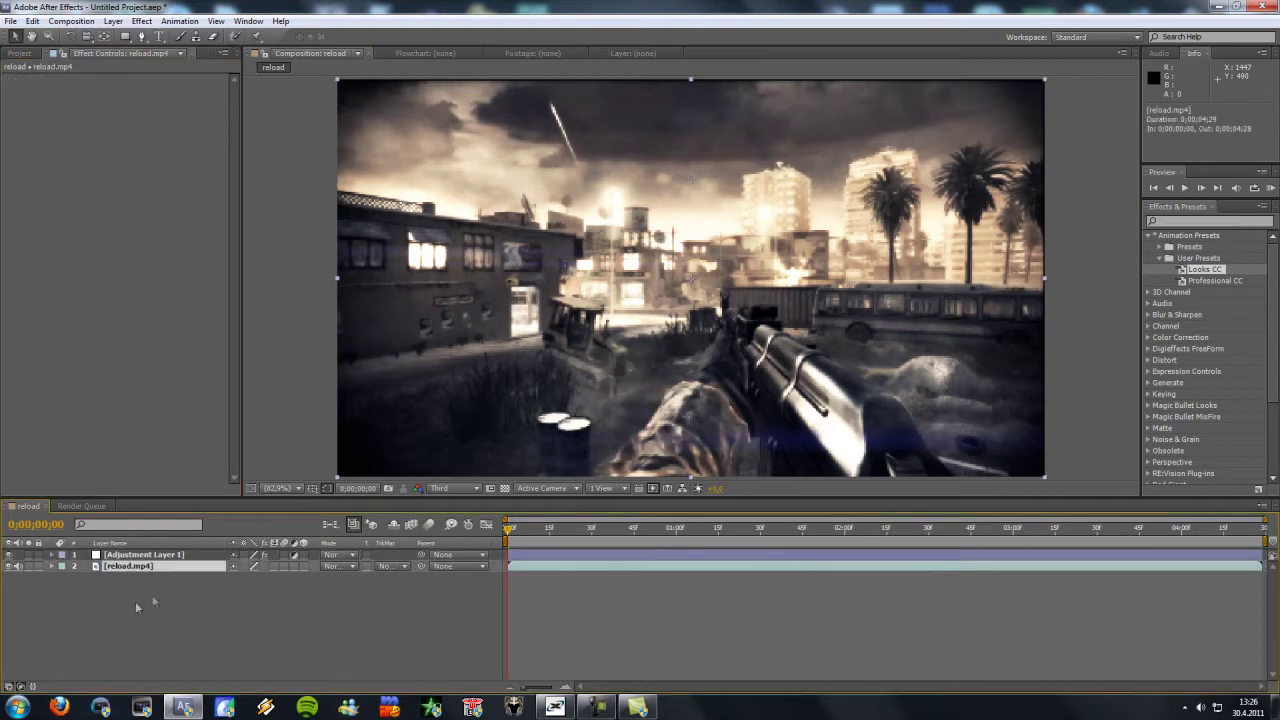
{"action": "left_click", "coordinate": [412, 526]}
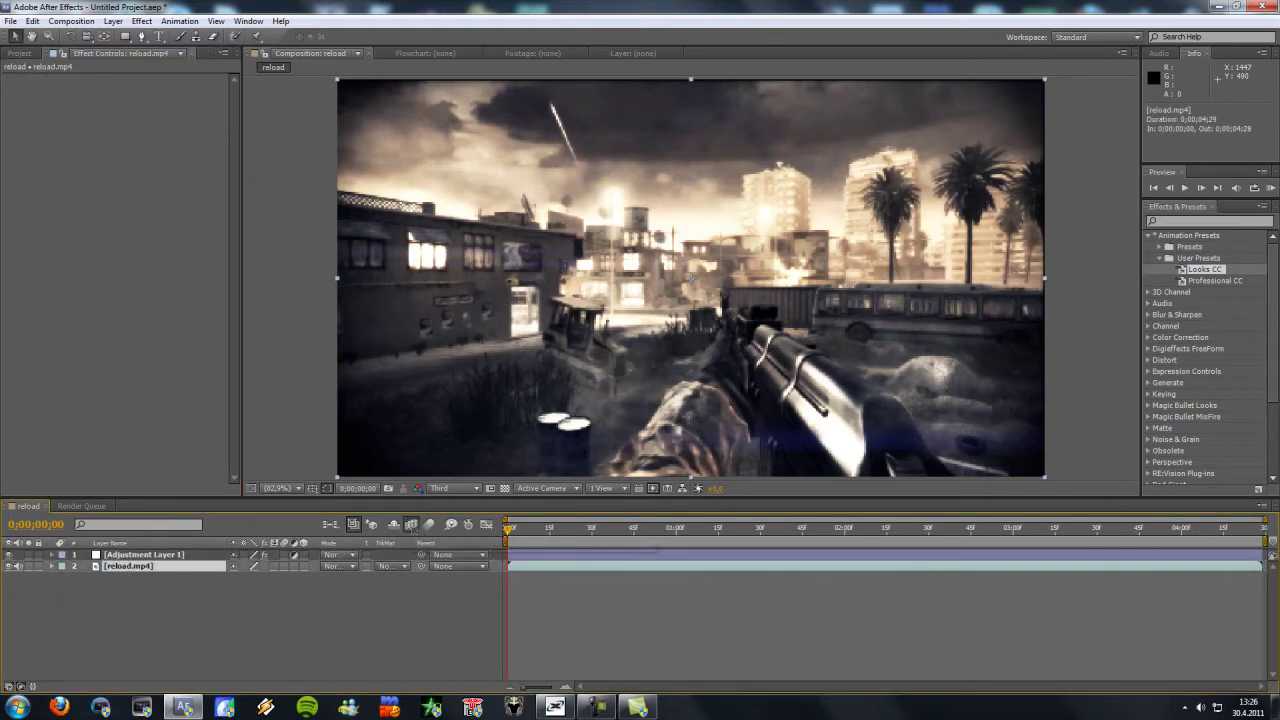
{"action": "right_click", "coordinate": [128, 567]}
{"action": "mouse_move", "coordinate": [255, 262]}
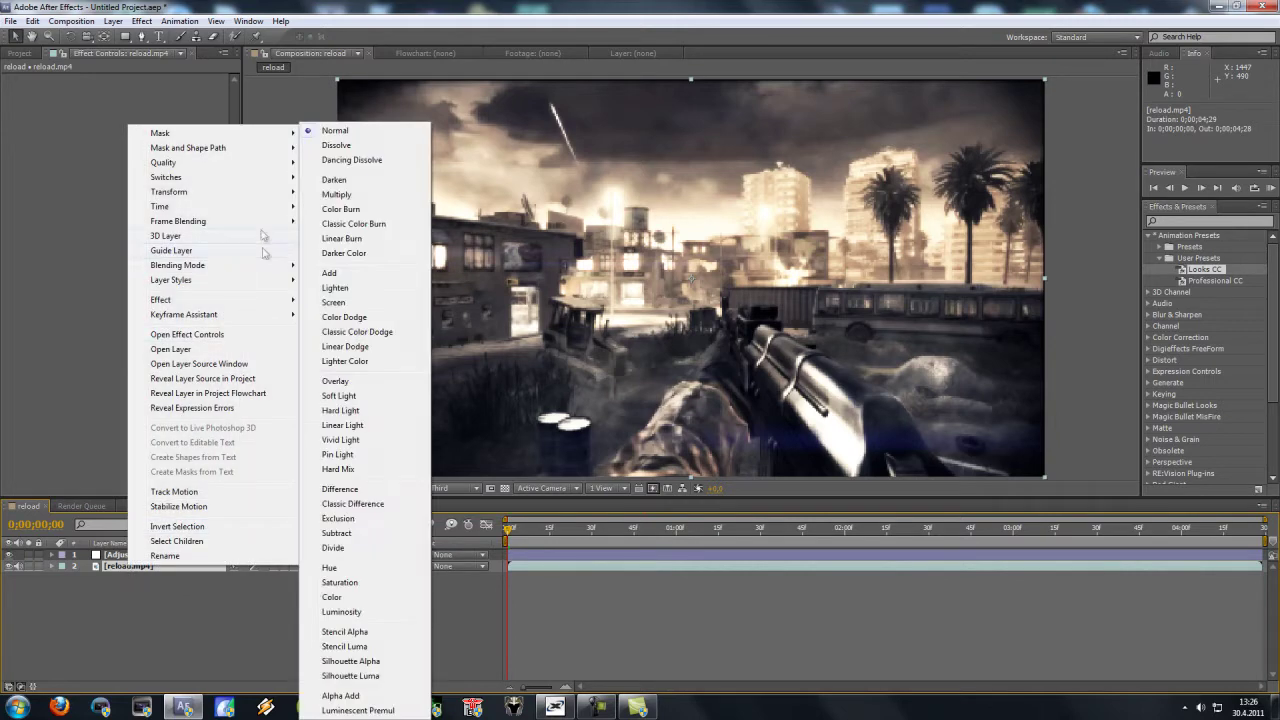
{"action": "mouse_move", "coordinate": [268, 223]}
{"action": "left_click", "coordinate": [343, 250]}
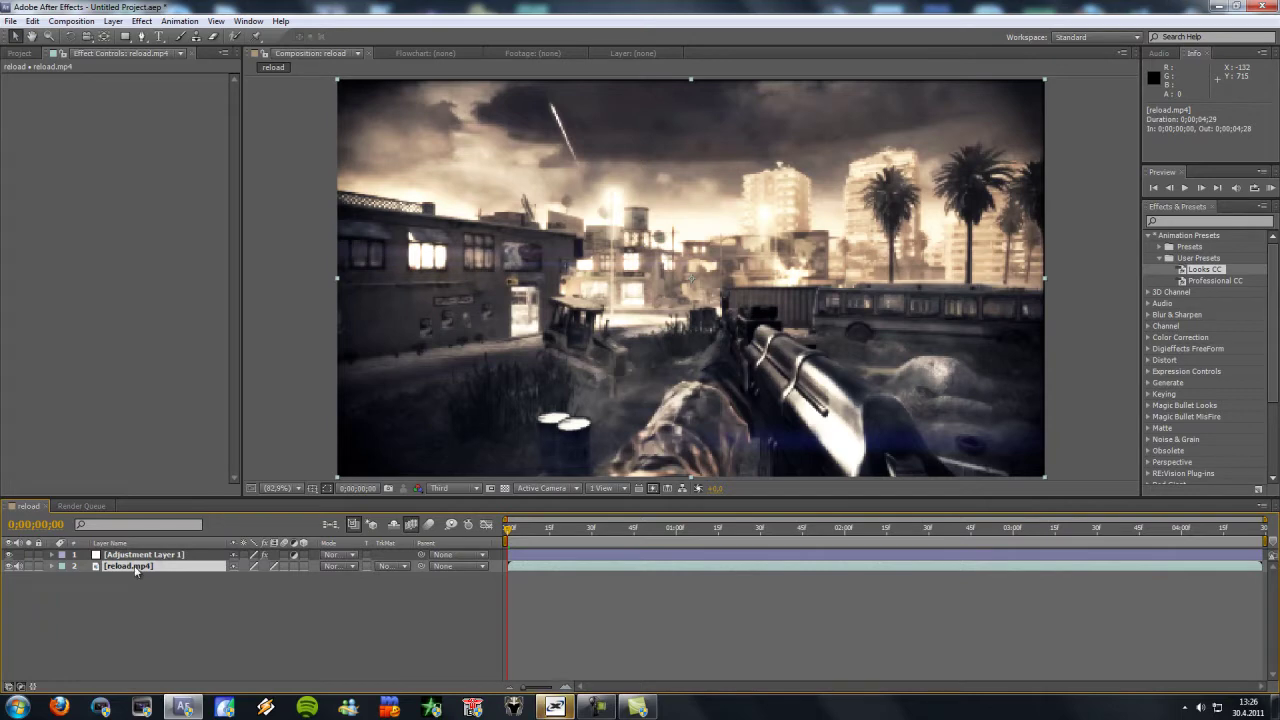
Enable time remapping on the reload.mp4 layer.
{"action": "right_click", "coordinate": [136, 571]}
{"action": "mouse_move", "coordinate": [258, 209]}
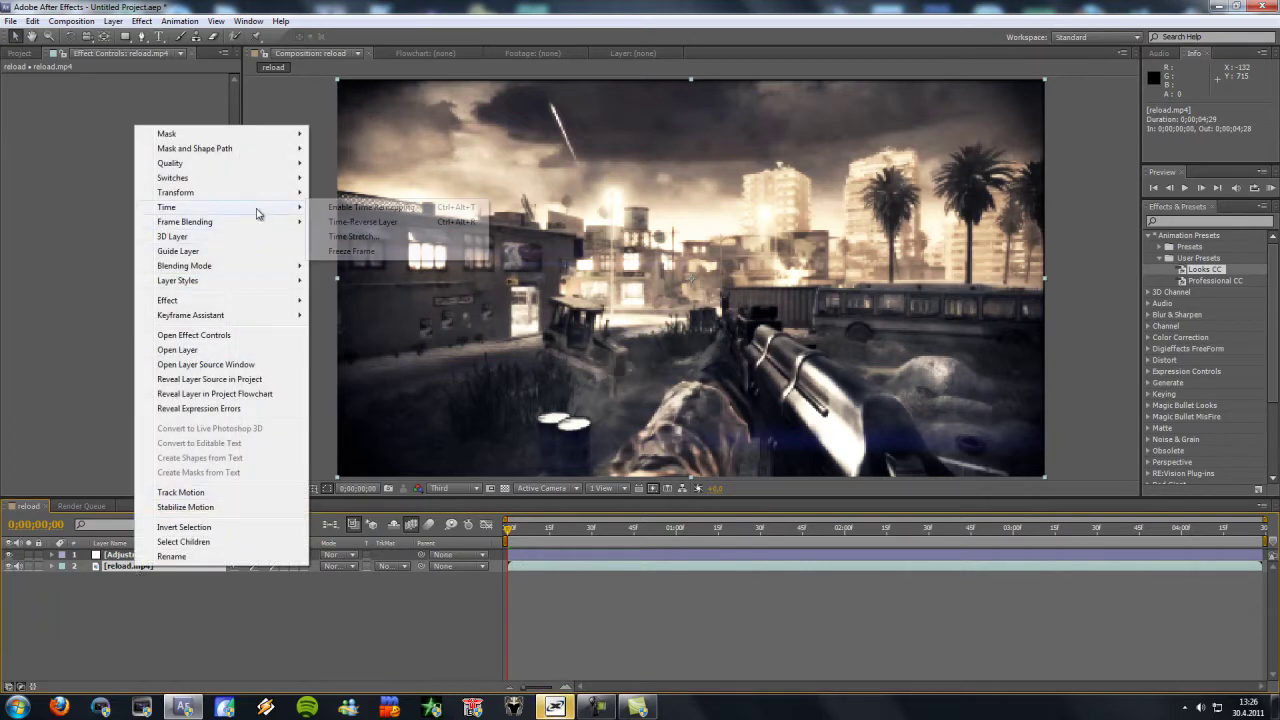
{"action": "left_click", "coordinate": [338, 210]}
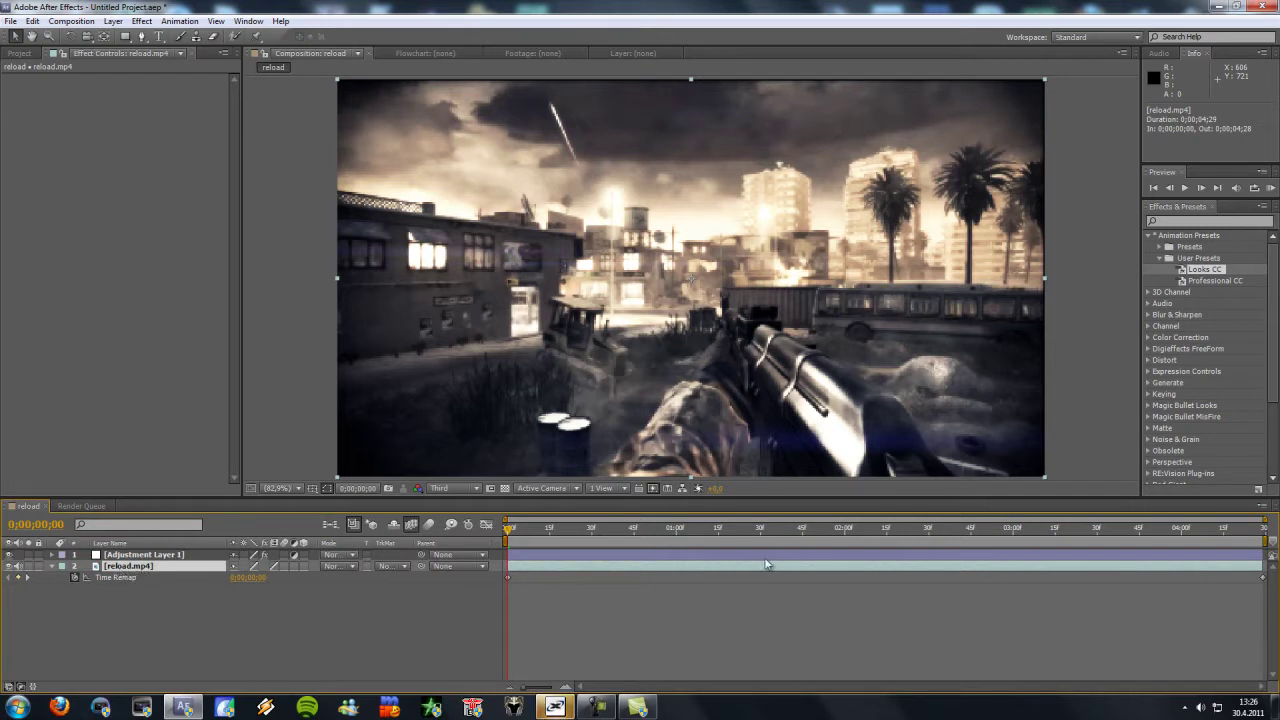
Change the reload composition's duration from 0;00;04;29 to 0;00;14;29.
{"action": "left_click", "coordinate": [75, 21]}
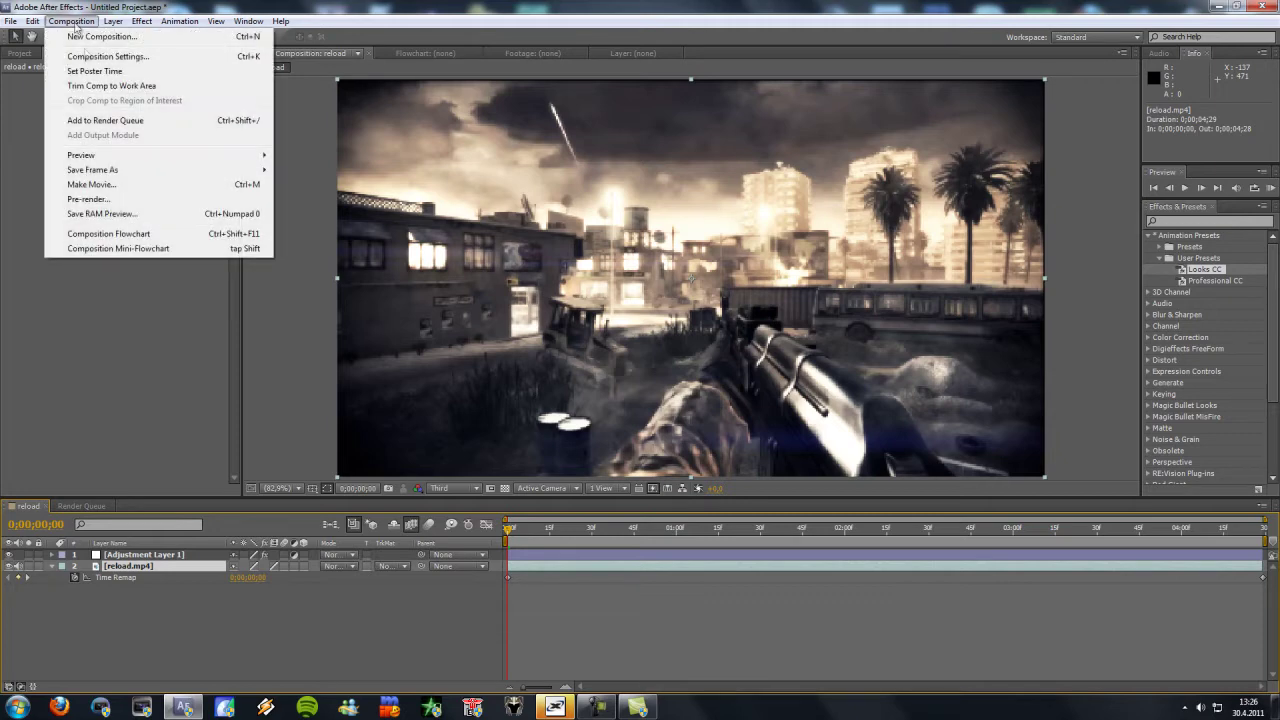
{"action": "left_click", "coordinate": [150, 54]}
{"action": "left_click", "coordinate": [580, 421]}
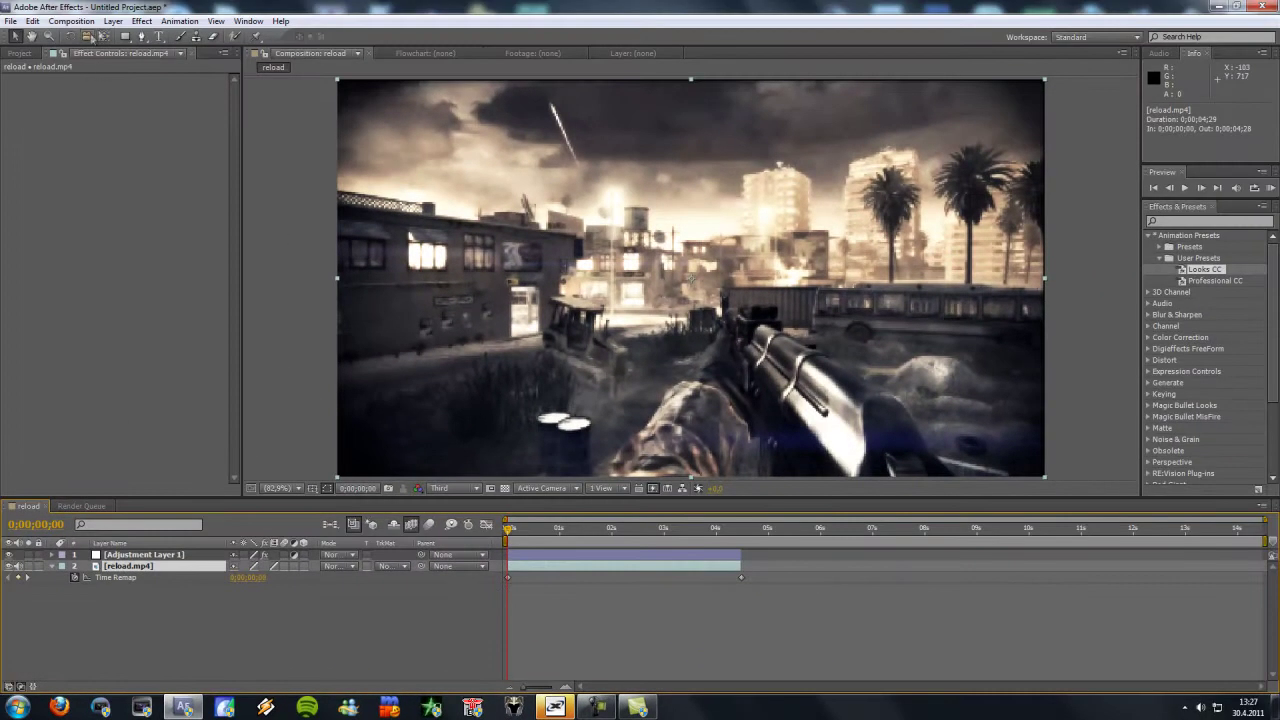
{"action": "left_click", "coordinate": [140, 21]}
Apply Twixtor to reload.mp4 and set its Input Frame Rate to 59,94.
{"action": "mouse_move", "coordinate": [250, 320]}
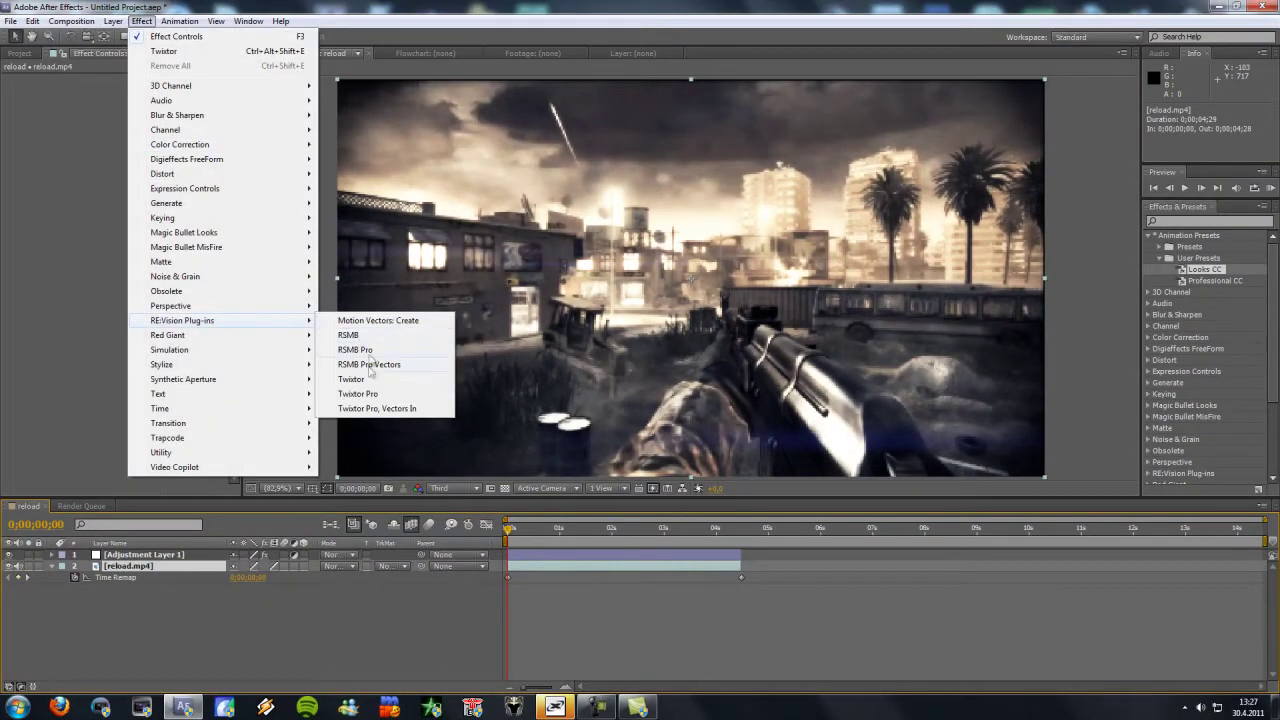
{"action": "left_click", "coordinate": [352, 379]}
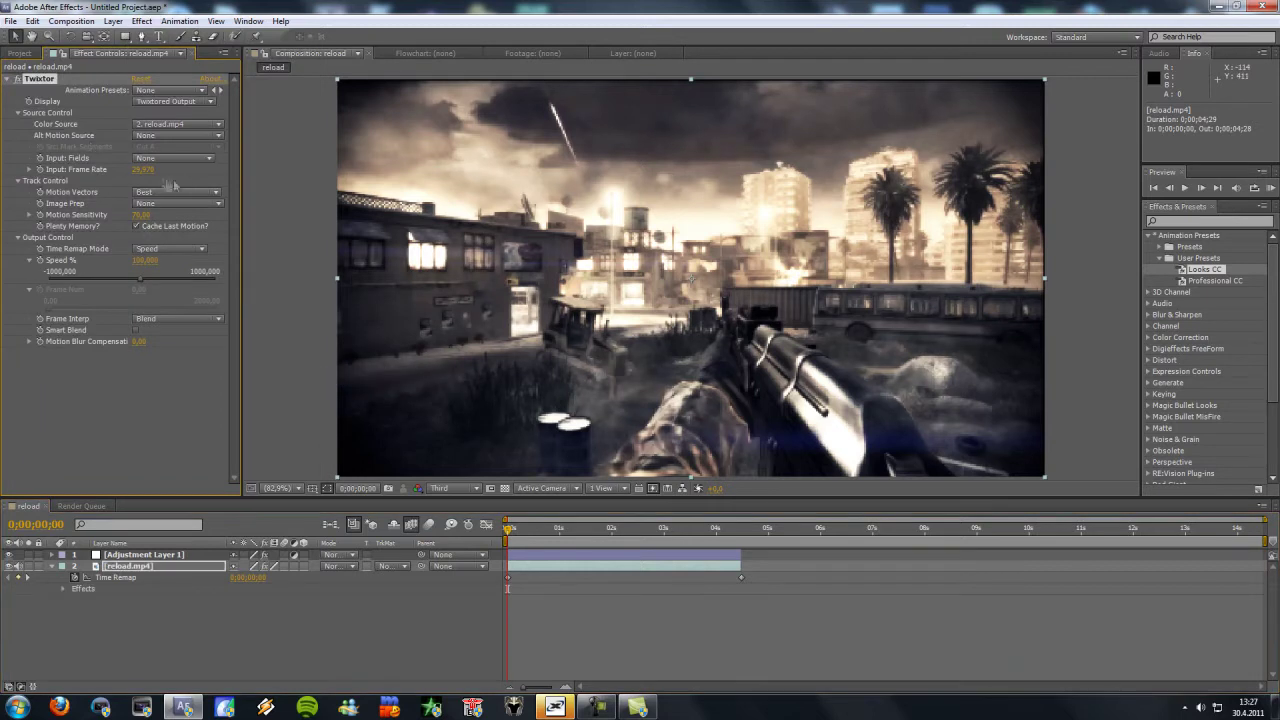
{"action": "left_click", "coordinate": [144, 169]}
{"action": "type", "text": "59"}
{"action": "key", "text": "Return"}
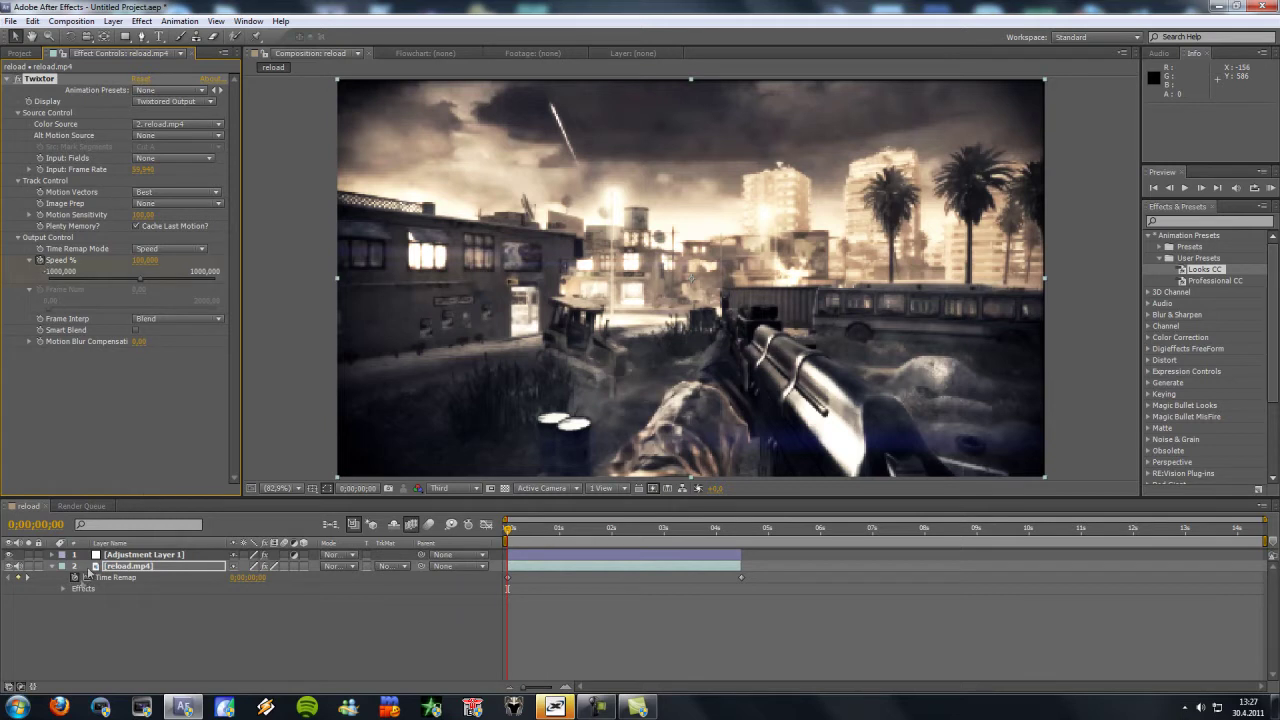
Expand the Twixtor effect on reload.mp4 in the timeline to show its Output Control properties.
{"action": "left_click", "coordinate": [63, 588]}
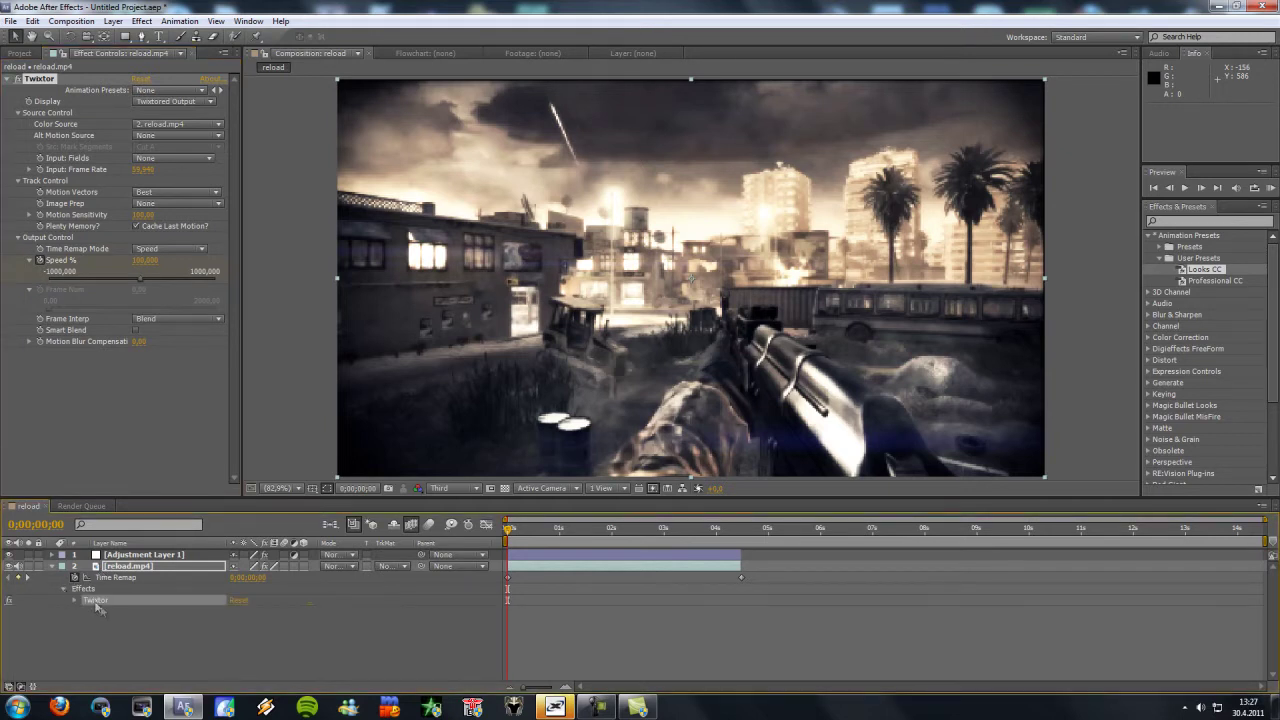
{"action": "left_click", "coordinate": [75, 600]}
{"action": "left_click", "coordinate": [85, 645]}
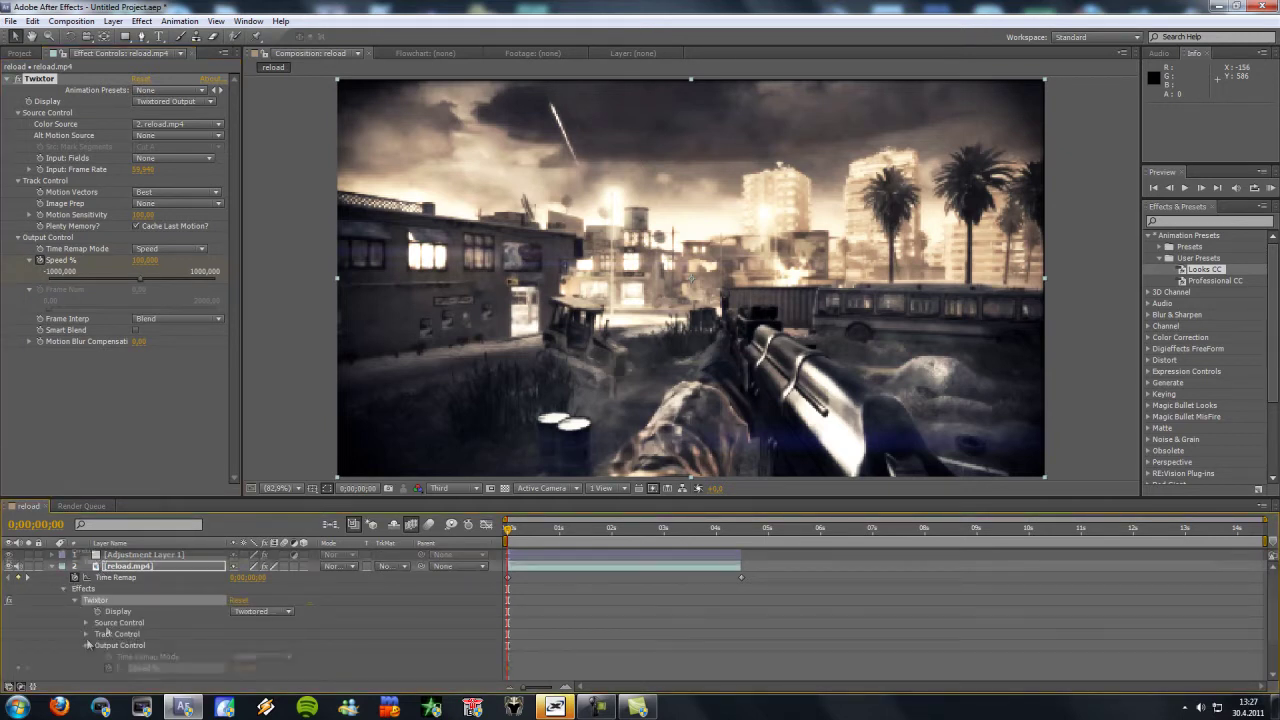
{"action": "scroll", "coordinate": [180, 566], "scroll_direction": "down", "scroll_amount": 2}
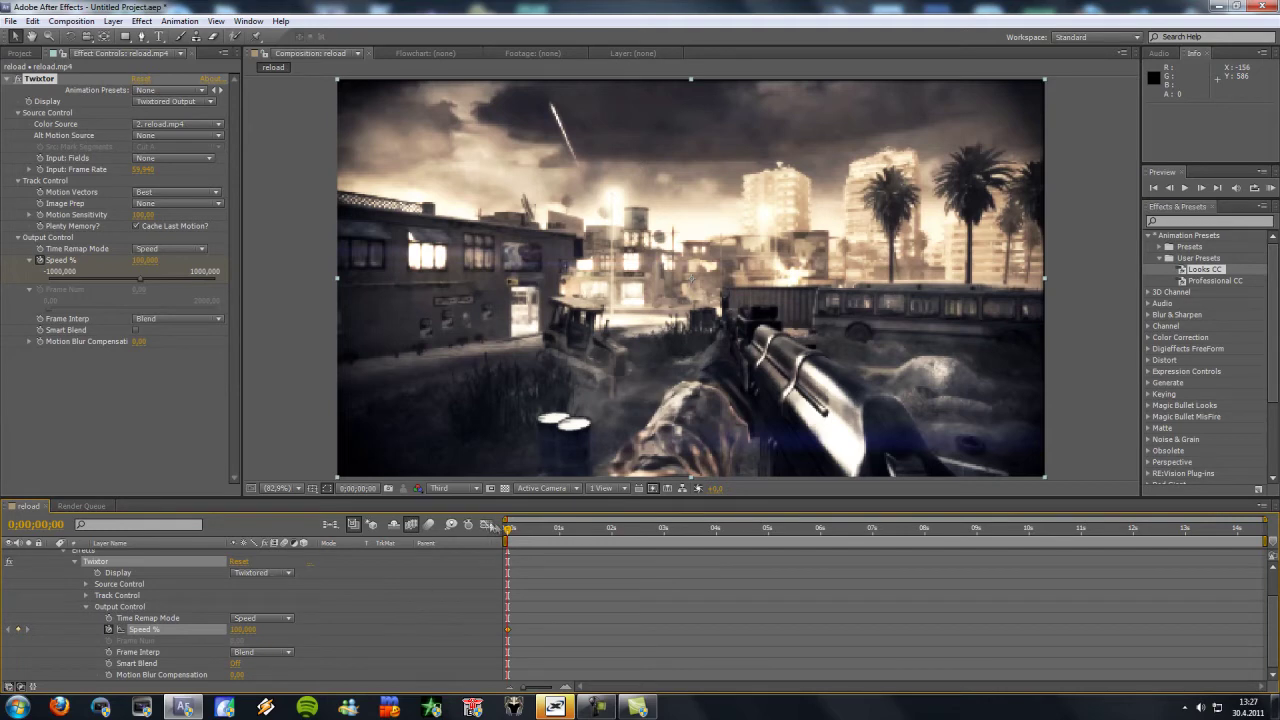
Set Twixtor Speed % to 2 at 0;00;01;36 and preview the ramp.
{"action": "left_click_drag", "start_coordinate": [509, 535], "coordinate": [590, 531]}
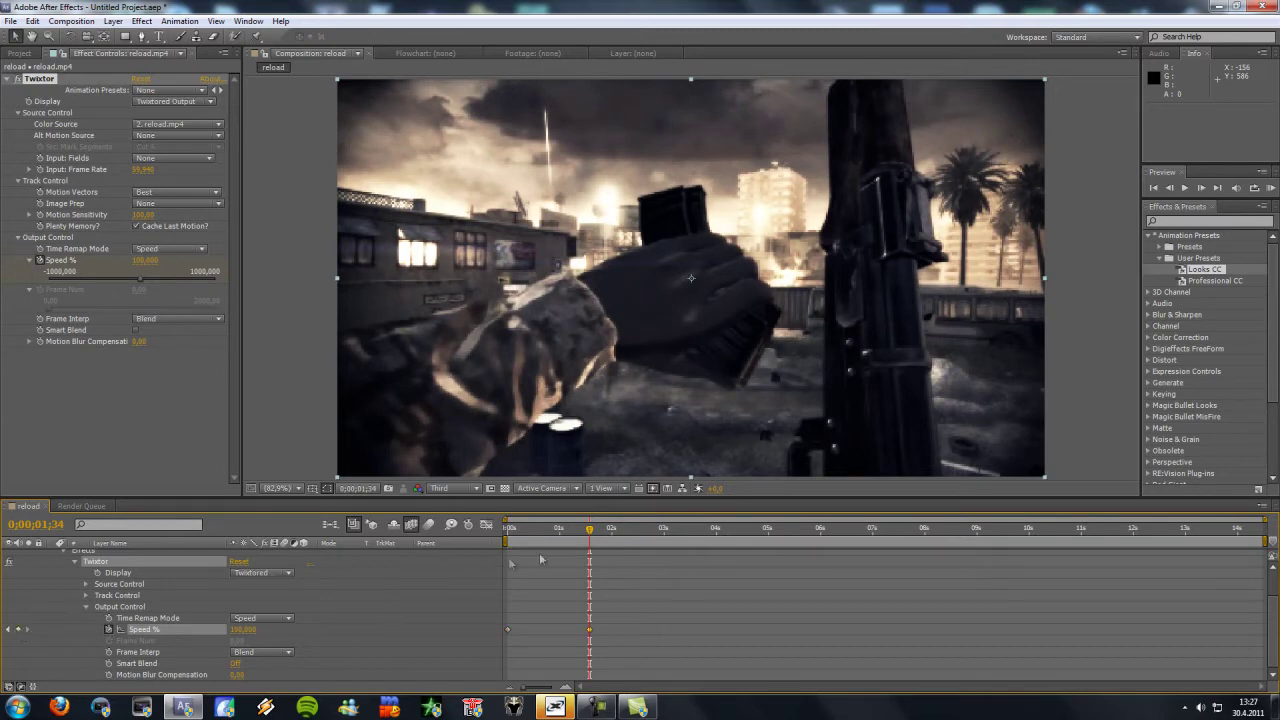
{"action": "left_click_drag", "start_coordinate": [590, 531], "coordinate": [591, 533]}
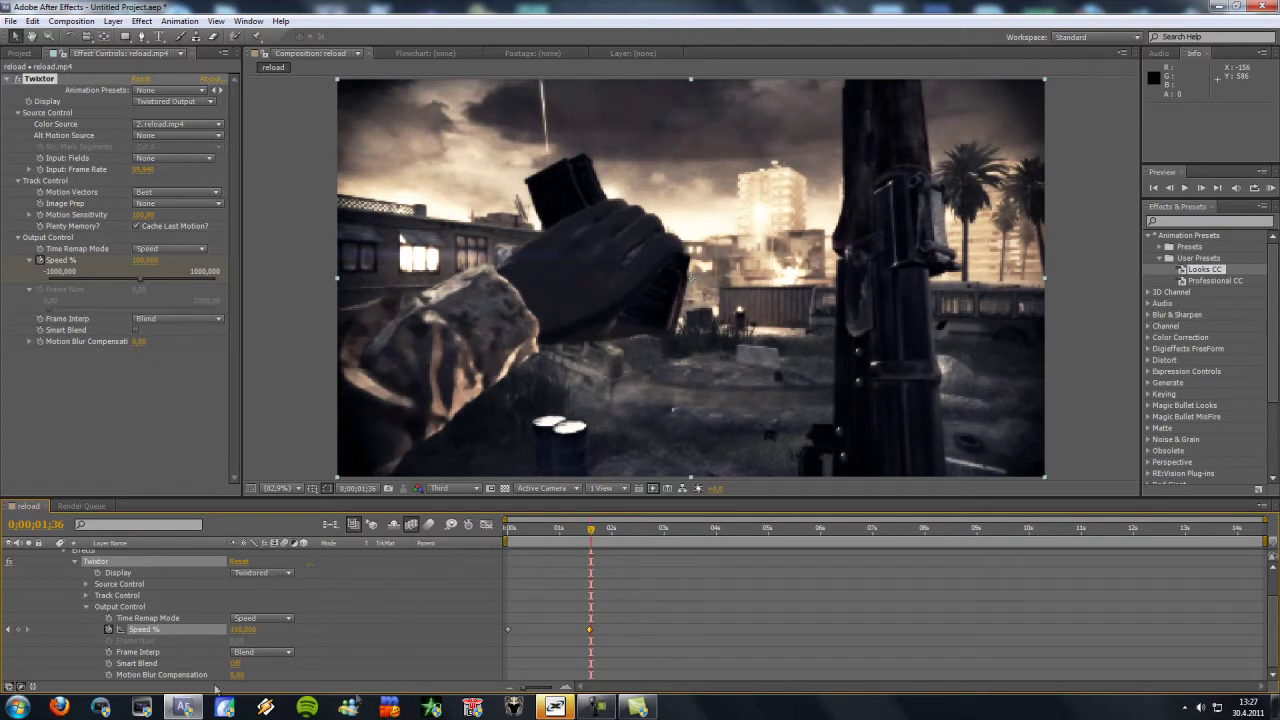
{"action": "left_click", "coordinate": [243, 629]}
{"action": "type", "text": "2"}
{"action": "key", "text": "Return"}
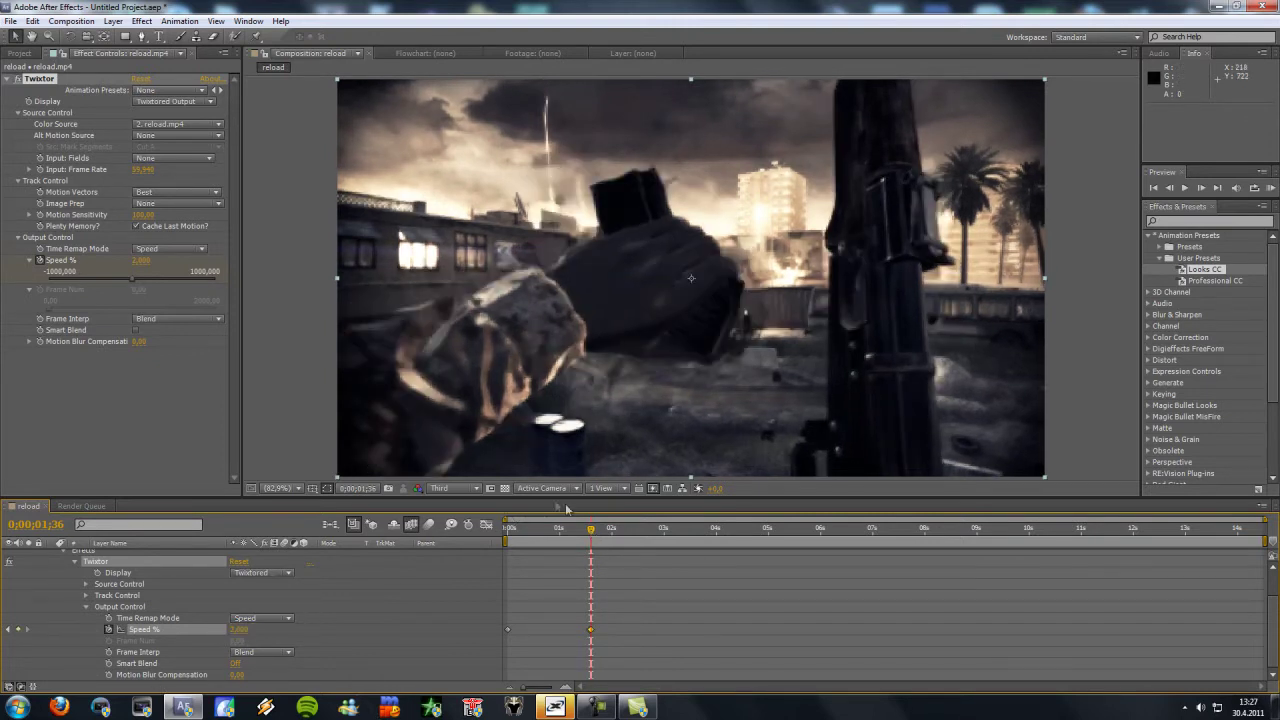
{"action": "left_click_drag", "start_coordinate": [590, 534], "coordinate": [730, 528]}
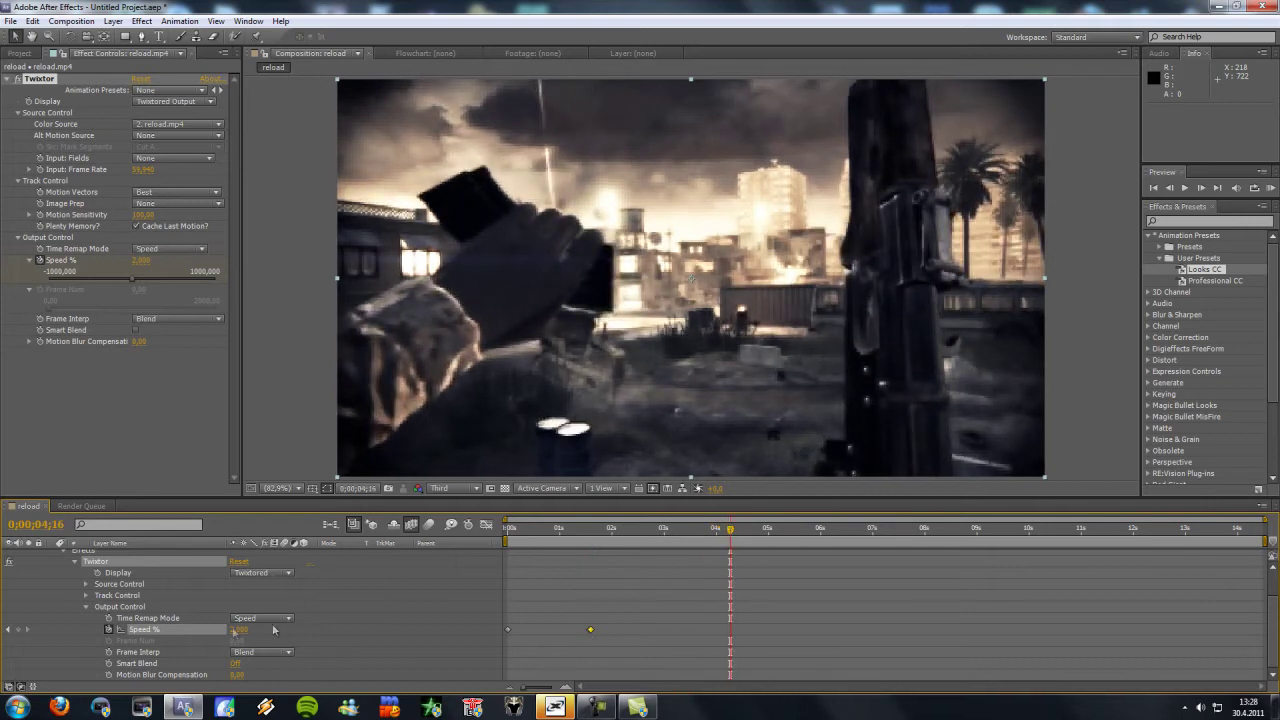
Hold Speed % at 2 with a keyframe at 0;00;04;16, then return it to 100 at 0;00;04;23.
{"action": "left_click", "coordinate": [21, 632]}
{"action": "left_click_drag", "start_coordinate": [735, 533], "coordinate": [739, 533]}
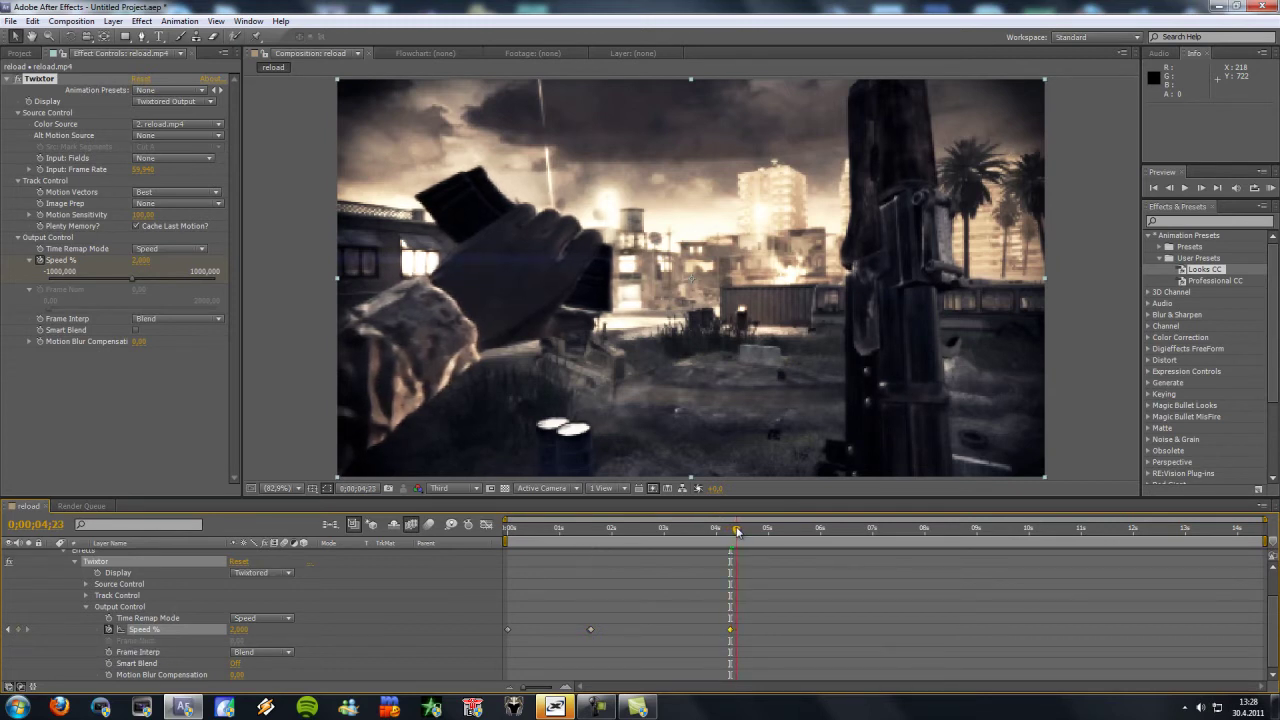
{"action": "left_click", "coordinate": [240, 629]}
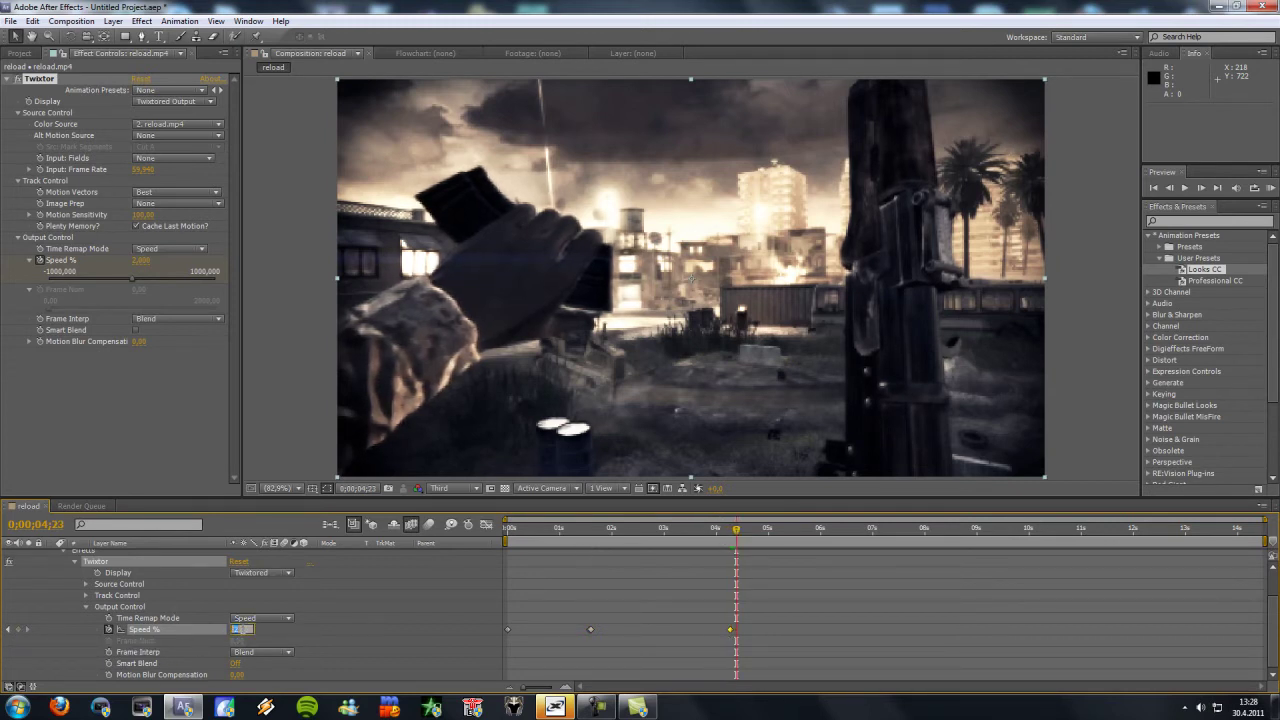
{"action": "type", "text": "100"}
{"action": "key", "text": "Return"}
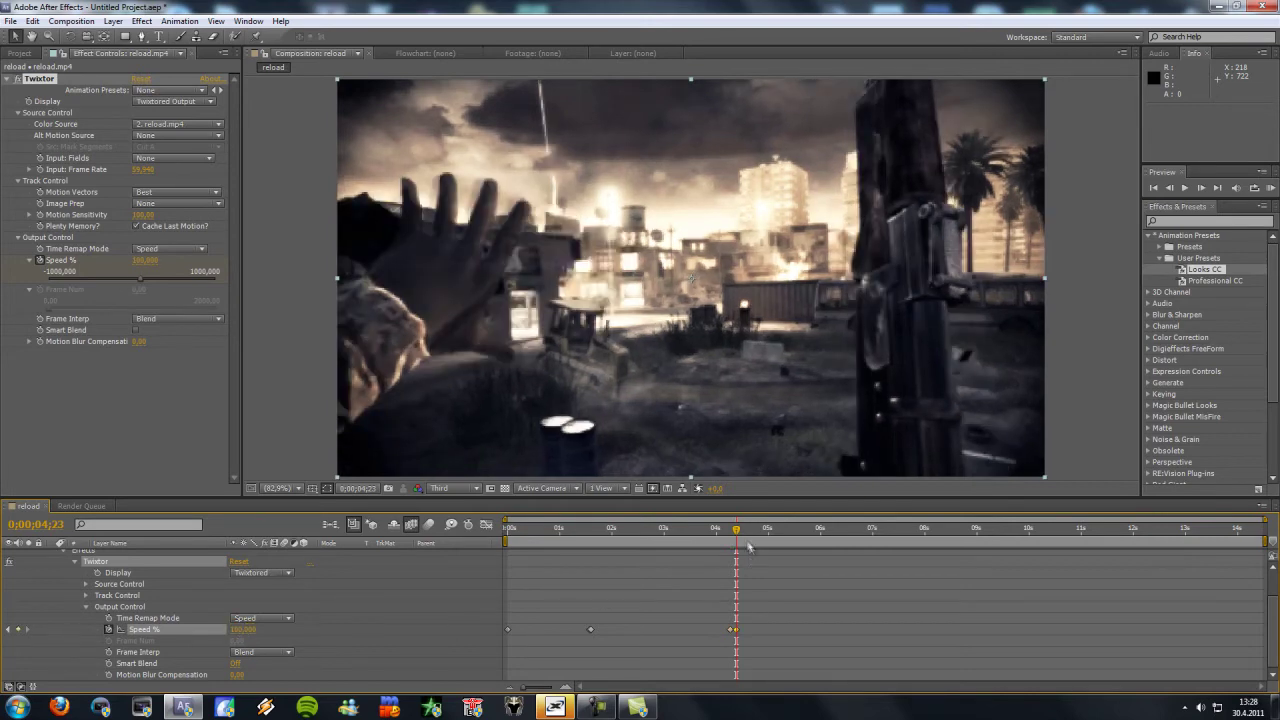
{"action": "mouse_move", "coordinate": [737, 533]}
{"action": "left_mouse_down"}
{"action": "mouse_move", "coordinate": [509, 534]}
{"action": "mouse_move", "coordinate": [800, 524]}
{"action": "mouse_move", "coordinate": [723, 522]}
{"action": "mouse_move", "coordinate": [740, 535]}
{"action": "left_mouse_up"}
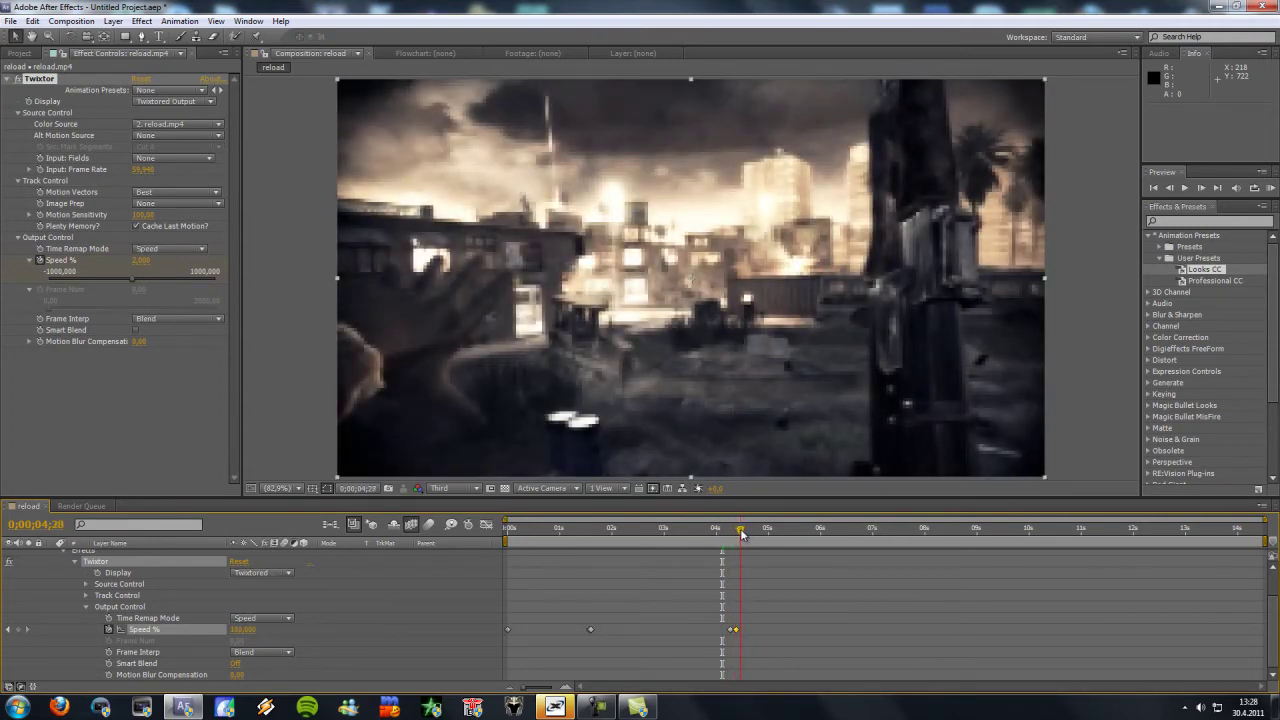
{"action": "scroll", "coordinate": [862, 561], "scroll_direction": "up", "scroll_amount": 2}
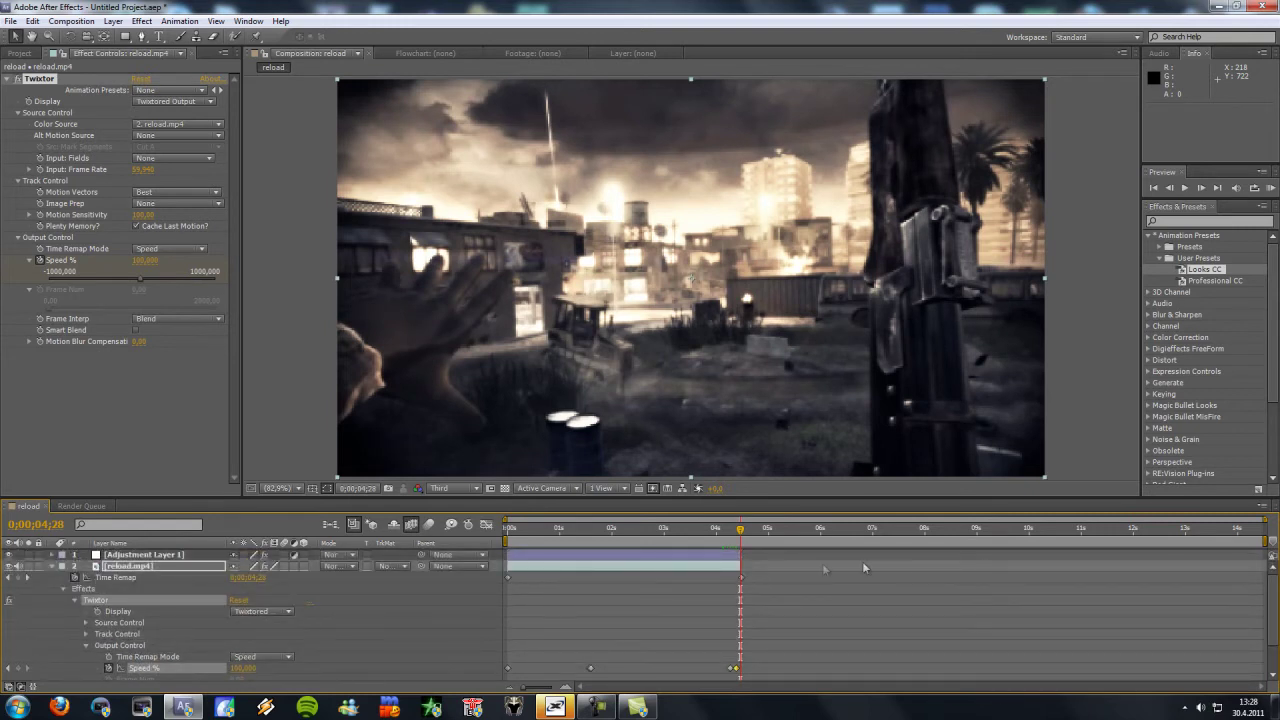
Extend the out points of reload.mp4 and Adjustment Layer 1 to cover the slowed footage.
{"action": "left_click_drag", "start_coordinate": [740, 566], "coordinate": [960, 566]}
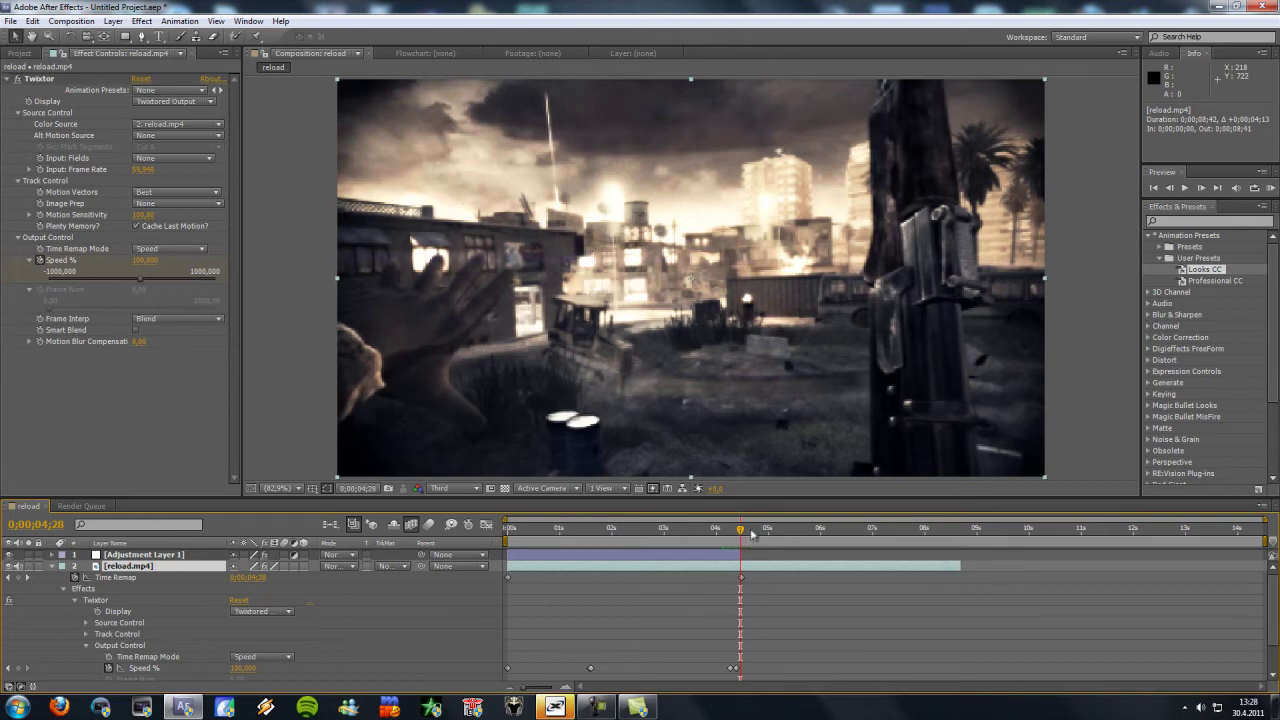
{"action": "mouse_move", "coordinate": [741, 533]}
{"action": "left_mouse_down"}
{"action": "mouse_move", "coordinate": [790, 532]}
{"action": "mouse_move", "coordinate": [728, 531]}
{"action": "left_mouse_up"}
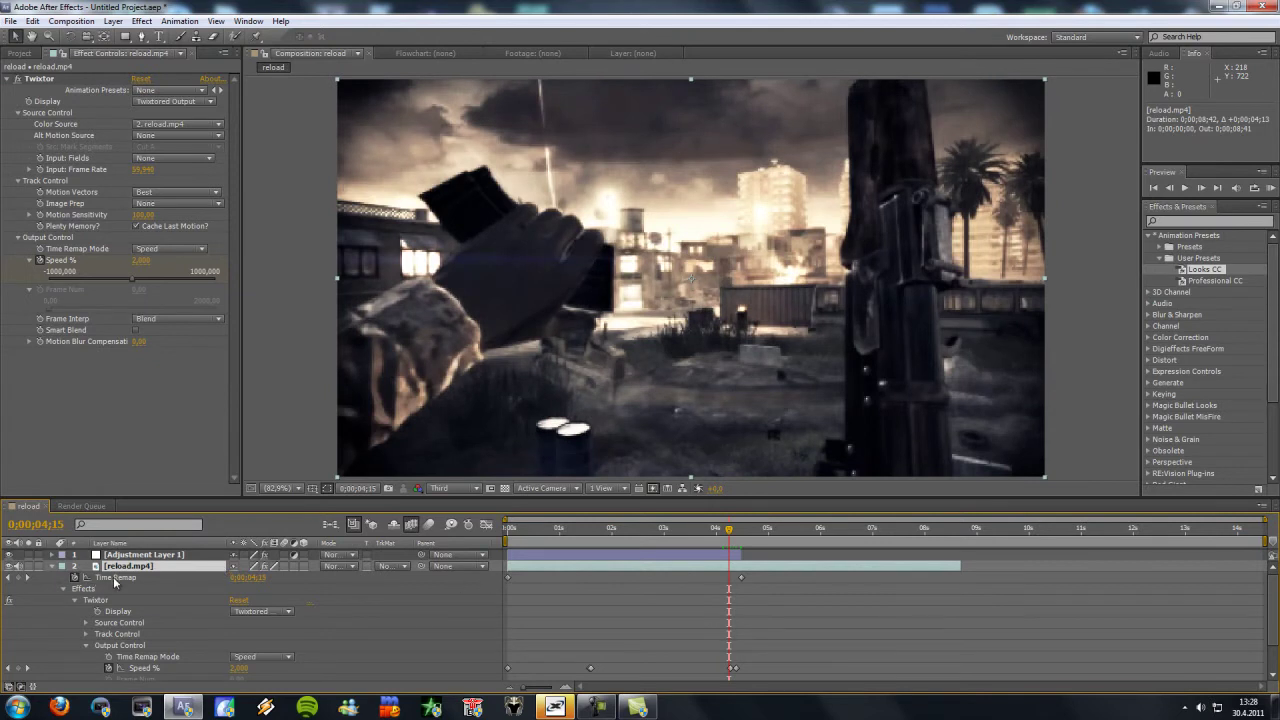
{"action": "left_click_drag", "start_coordinate": [729, 554], "coordinate": [961, 554]}
End the work area at the current time near 0;00;07;05.
{"action": "right_click", "coordinate": [976, 114]}
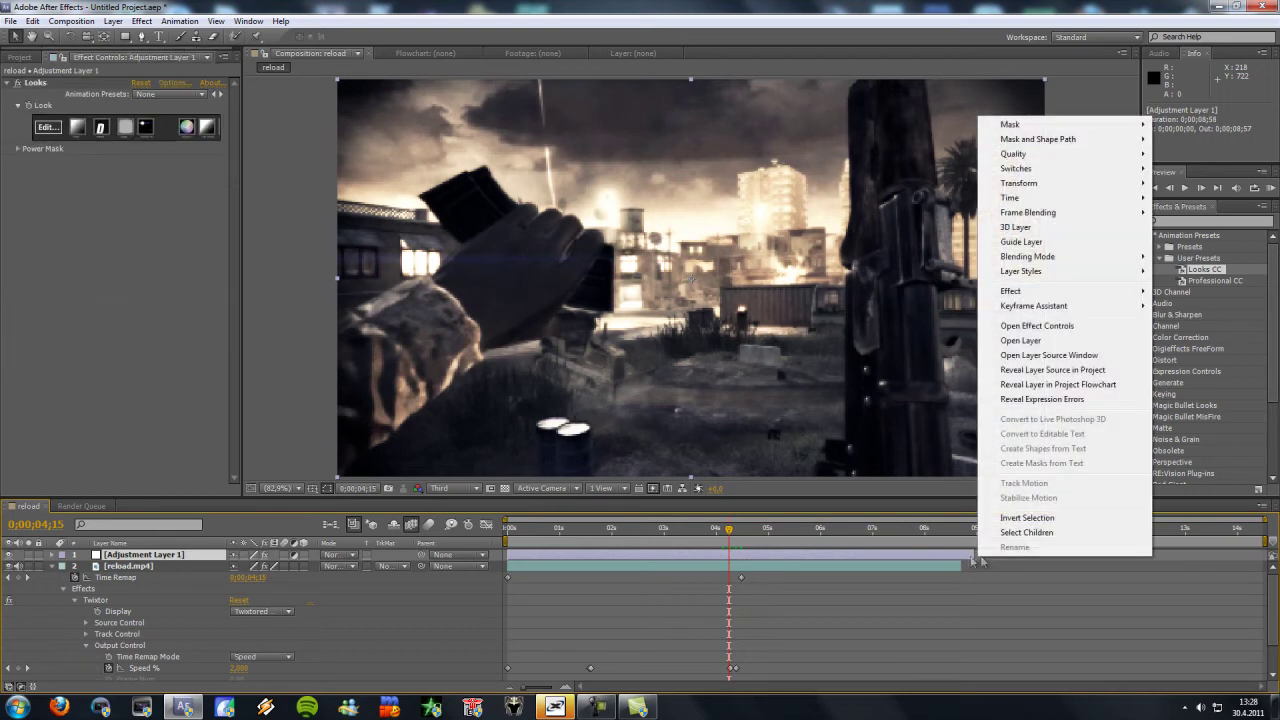
{"action": "left_click_drag", "start_coordinate": [729, 534], "coordinate": [879, 525]}
{"action": "left_click_drag", "start_coordinate": [876, 527], "coordinate": [879, 535]}
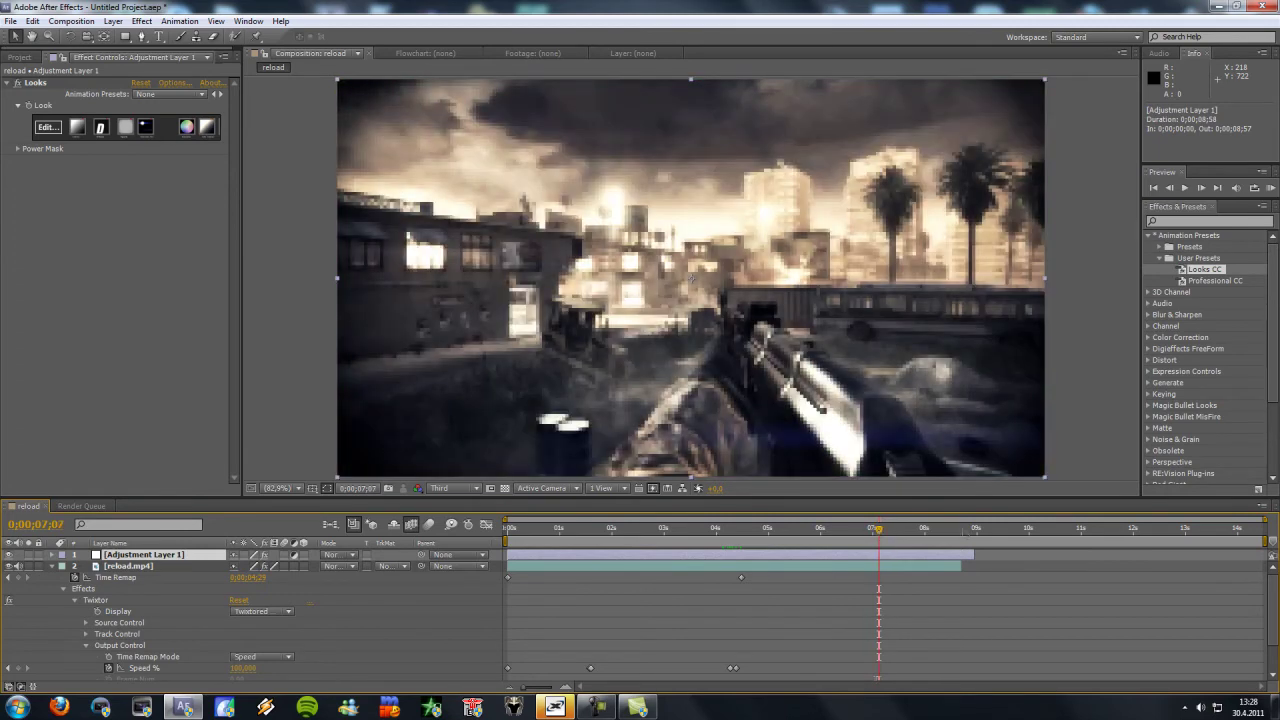
{"action": "left_click_drag", "start_coordinate": [1264, 531], "coordinate": [878, 531]}
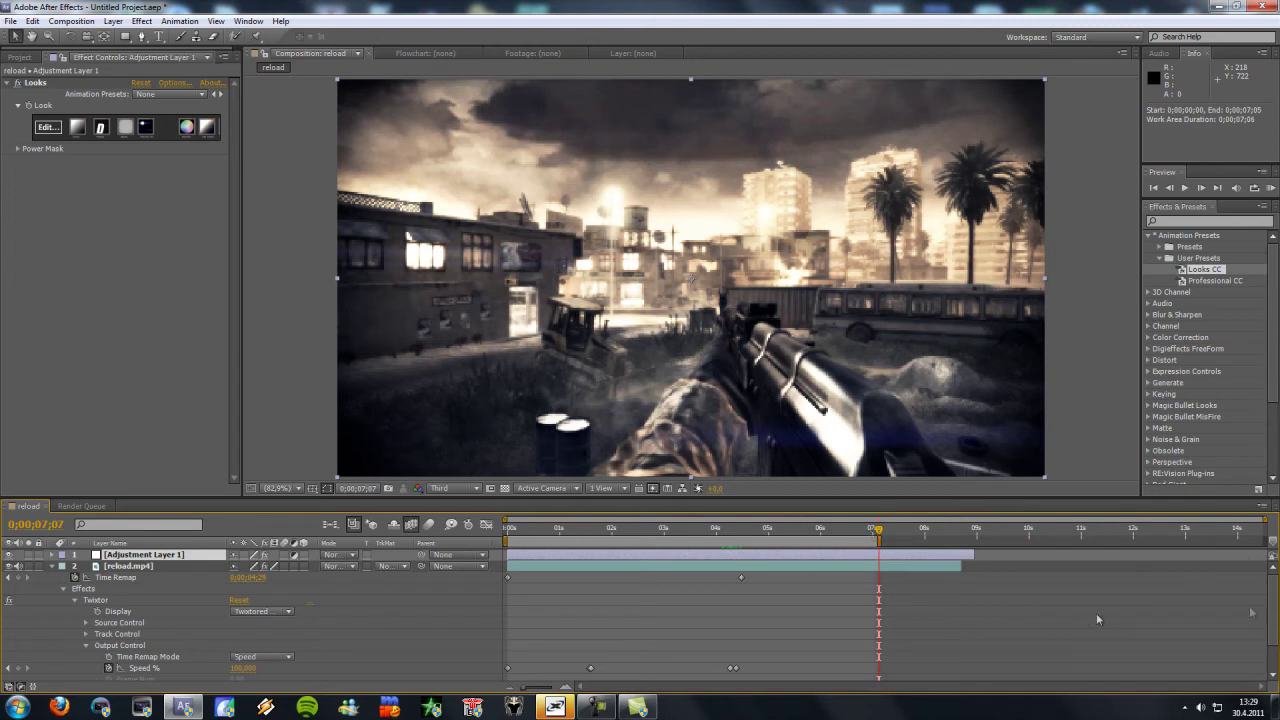
Queue the reload composition for rendering and enable Audio Output in its AVI output module.
{"action": "scroll", "coordinate": [1097, 619], "scroll_direction": "down", "scroll_amount": 2}
{"action": "scroll", "coordinate": [1188, 557], "scroll_direction": "up", "scroll_amount": 2}
{"action": "left_click", "coordinate": [71, 20]}
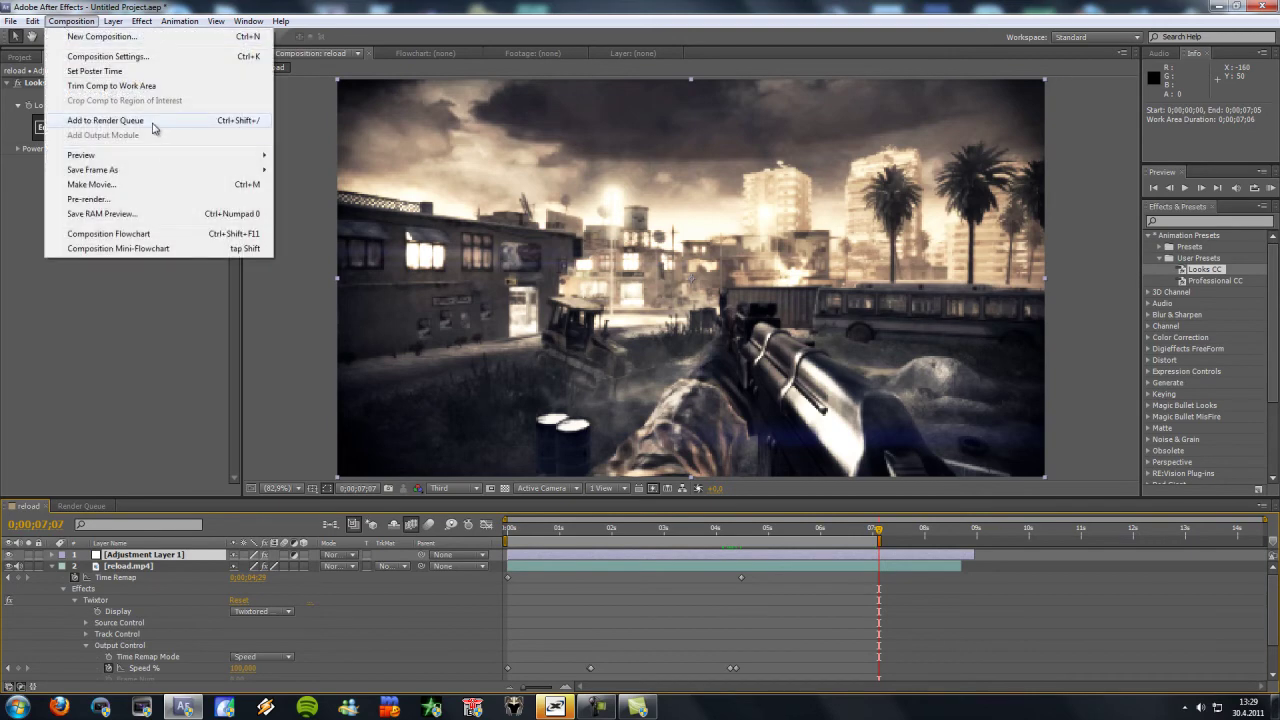
{"action": "left_click", "coordinate": [155, 121]}
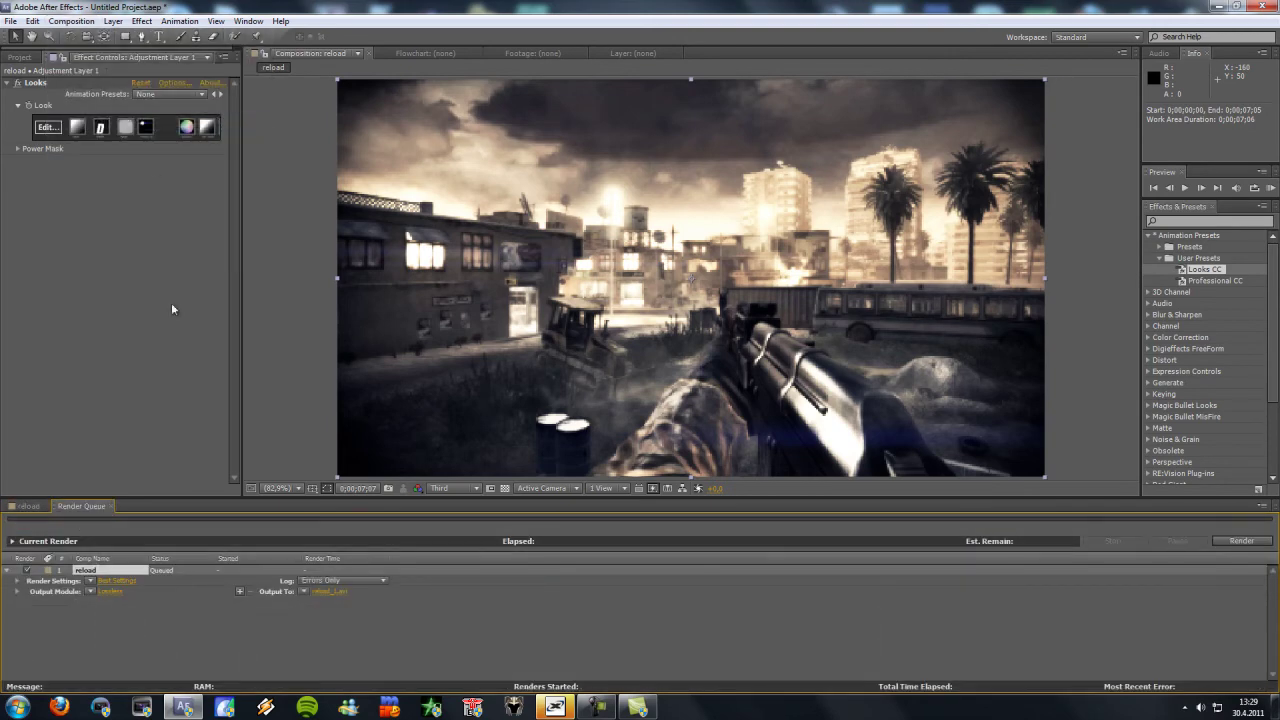
{"action": "left_click", "coordinate": [106, 591]}
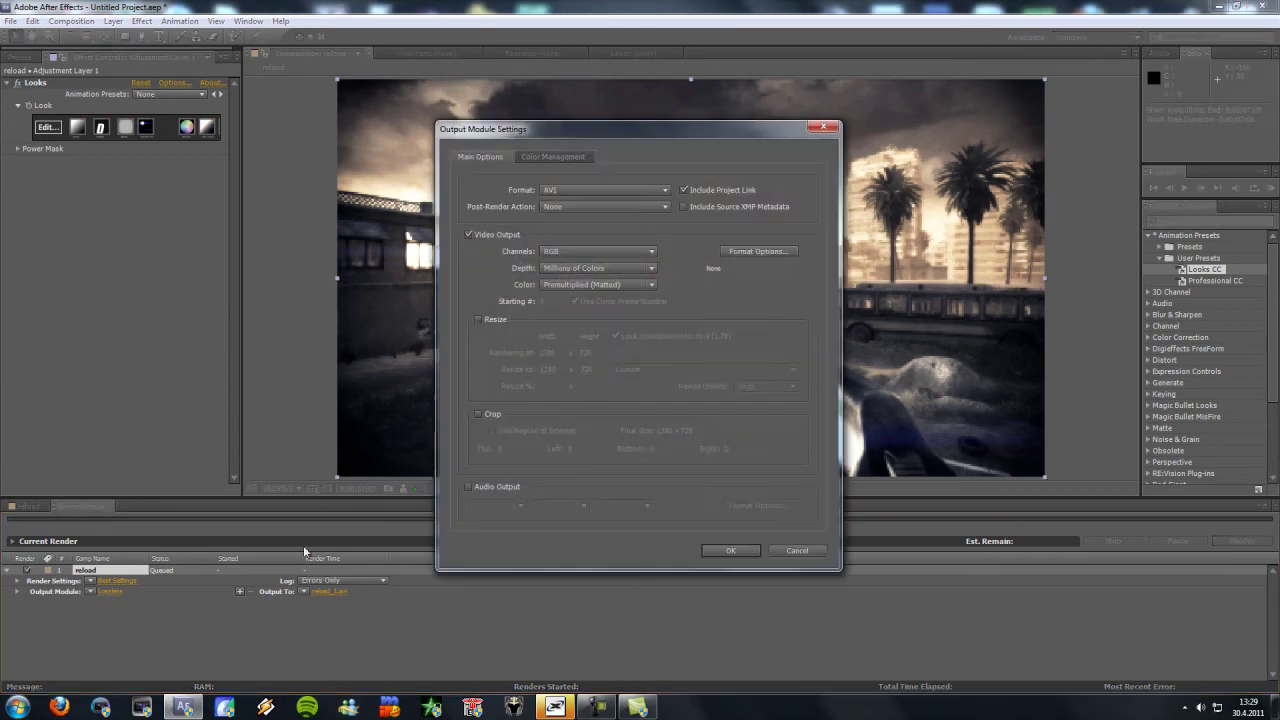
{"action": "left_click", "coordinate": [468, 487]}
Set the render output to reload.avi on the desktop, replacing the existing file.
{"action": "left_click", "coordinate": [726, 550]}
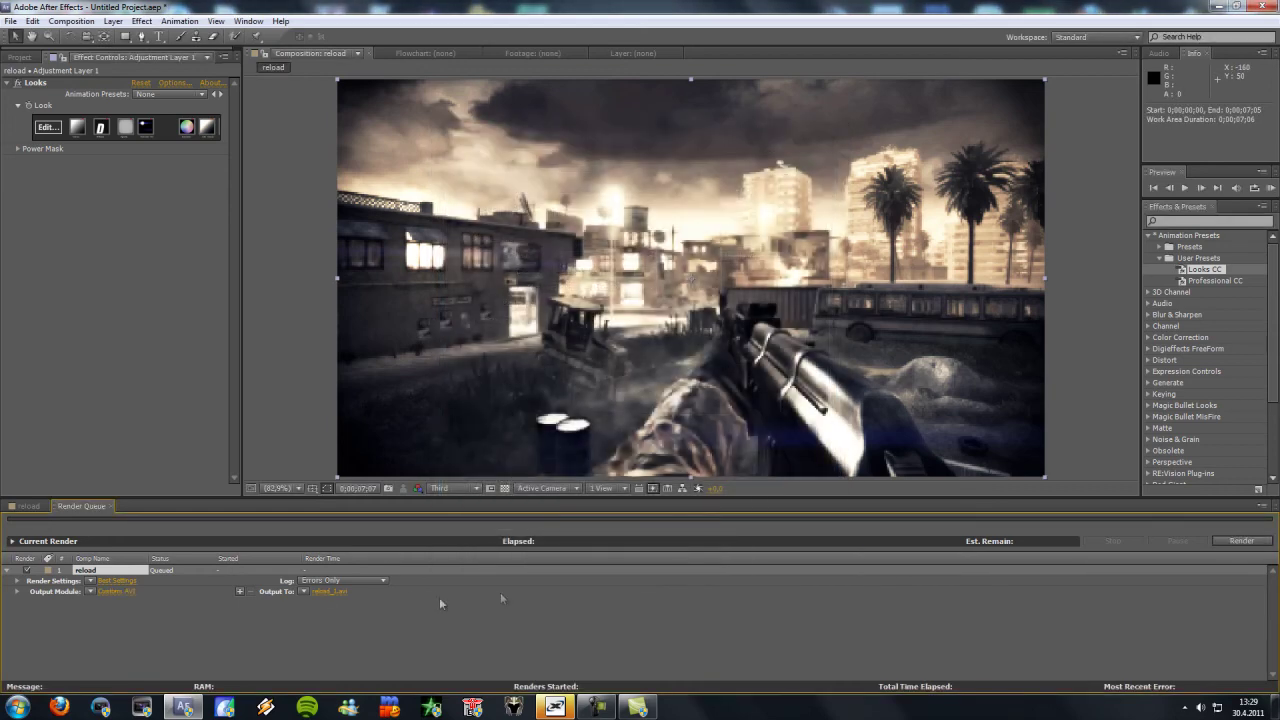
{"action": "left_click", "coordinate": [331, 592]}
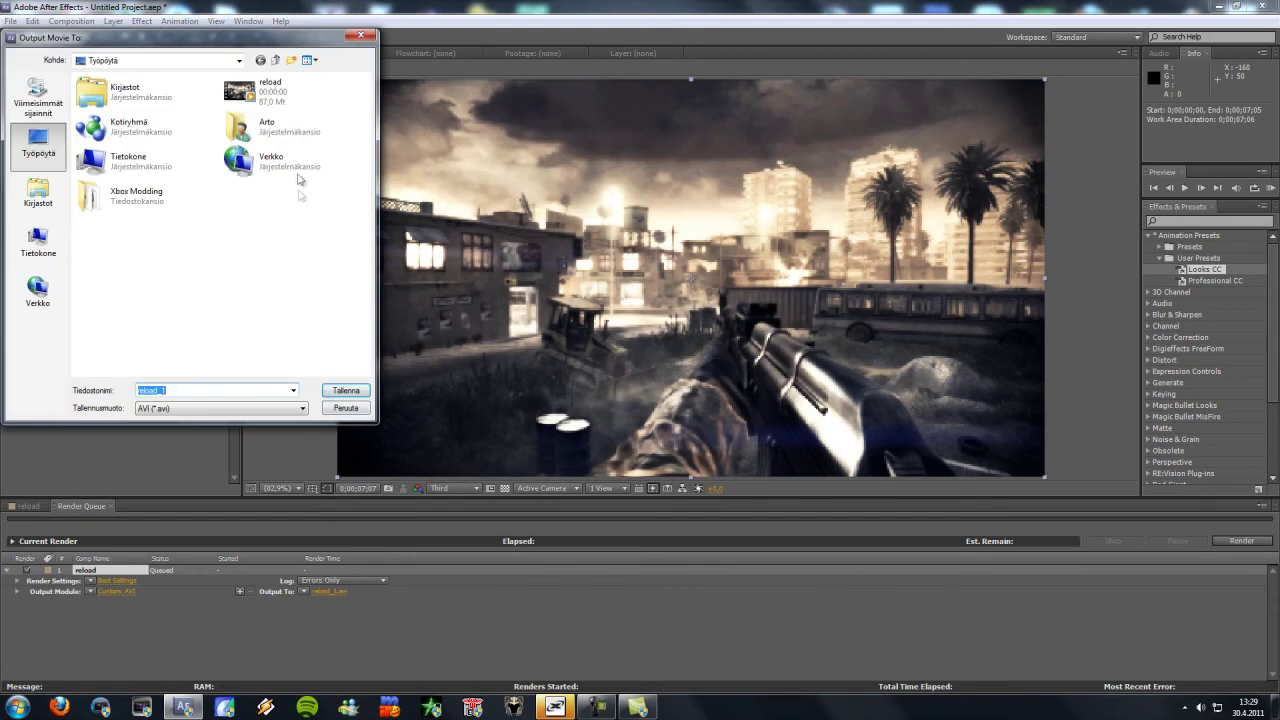
{"action": "left_click", "coordinate": [343, 390]}
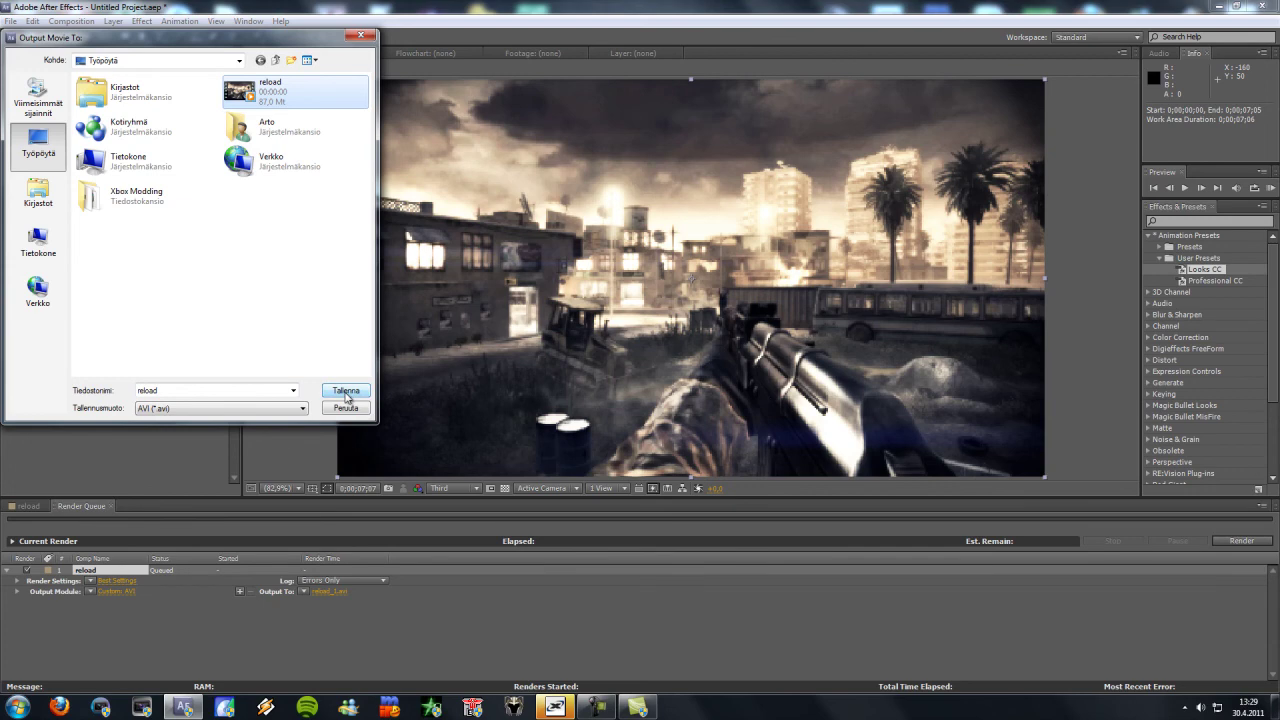
{"action": "left_click", "coordinate": [652, 369]}
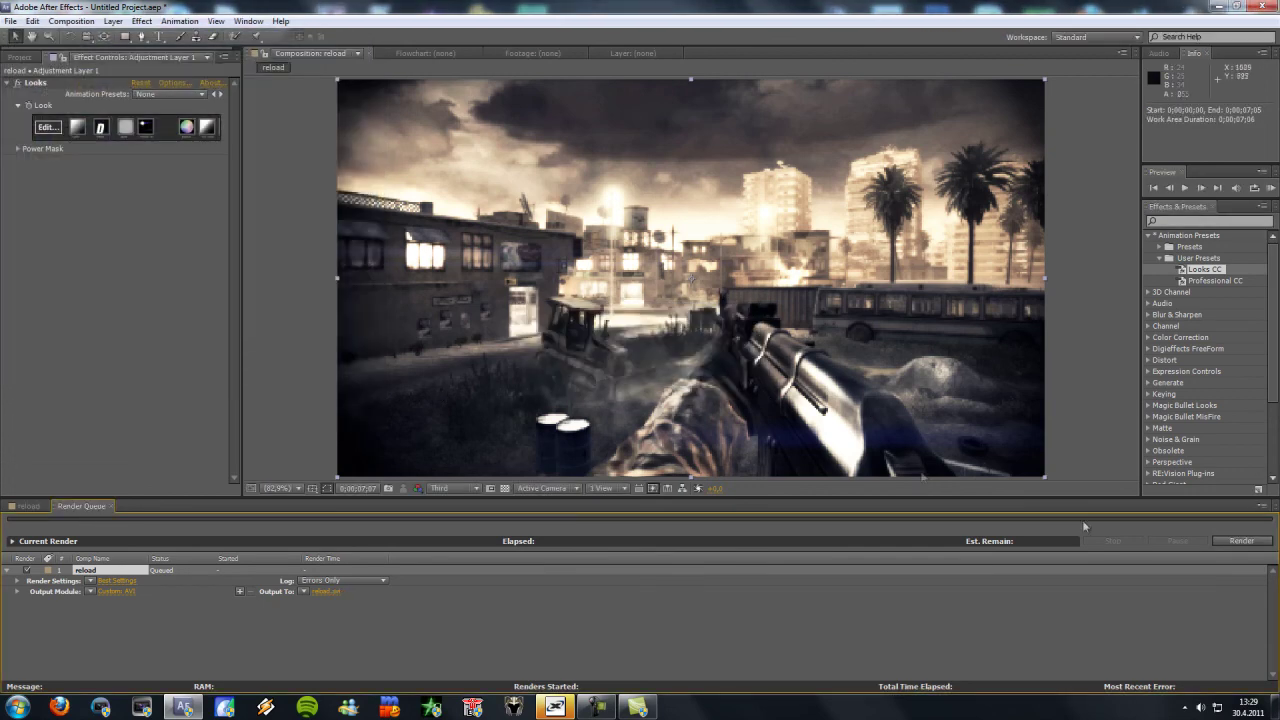
Start rendering the queued reload composition to an AVI file.
{"action": "left_click", "coordinate": [1247, 544]}
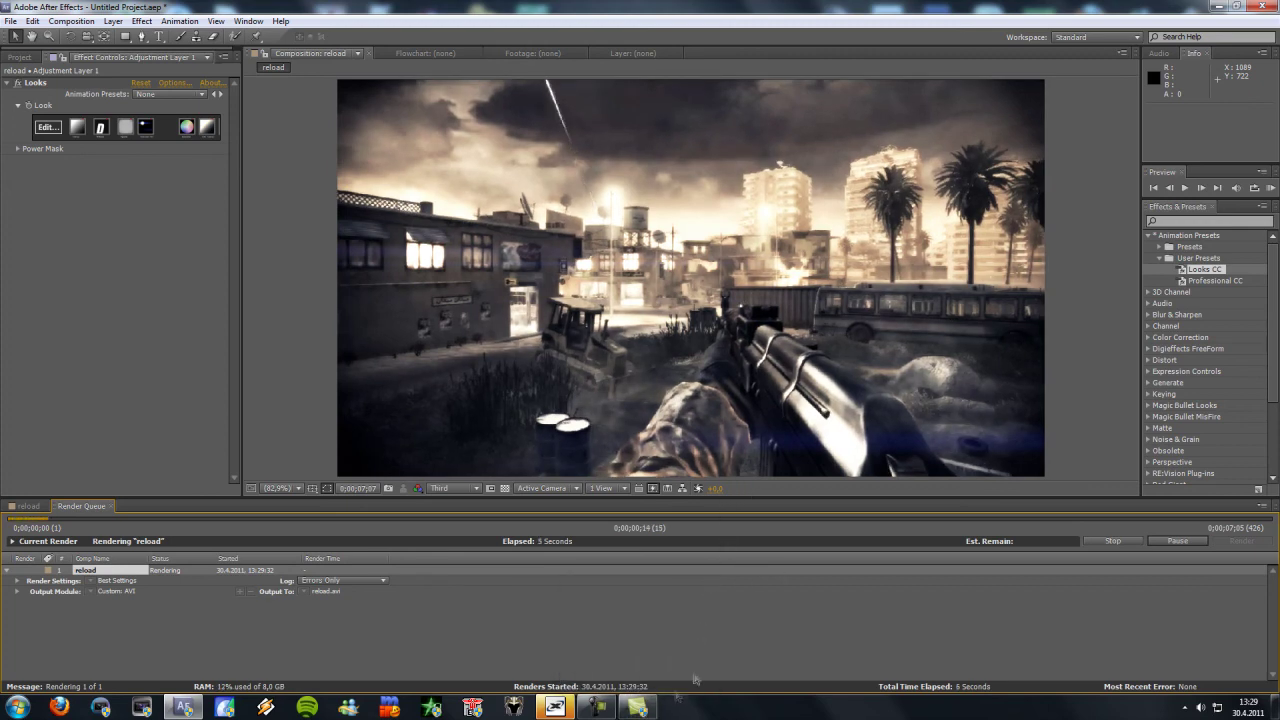
Switch to Camtasia Studio's empty untitled project.
{"action": "left_click", "coordinate": [637, 707]}
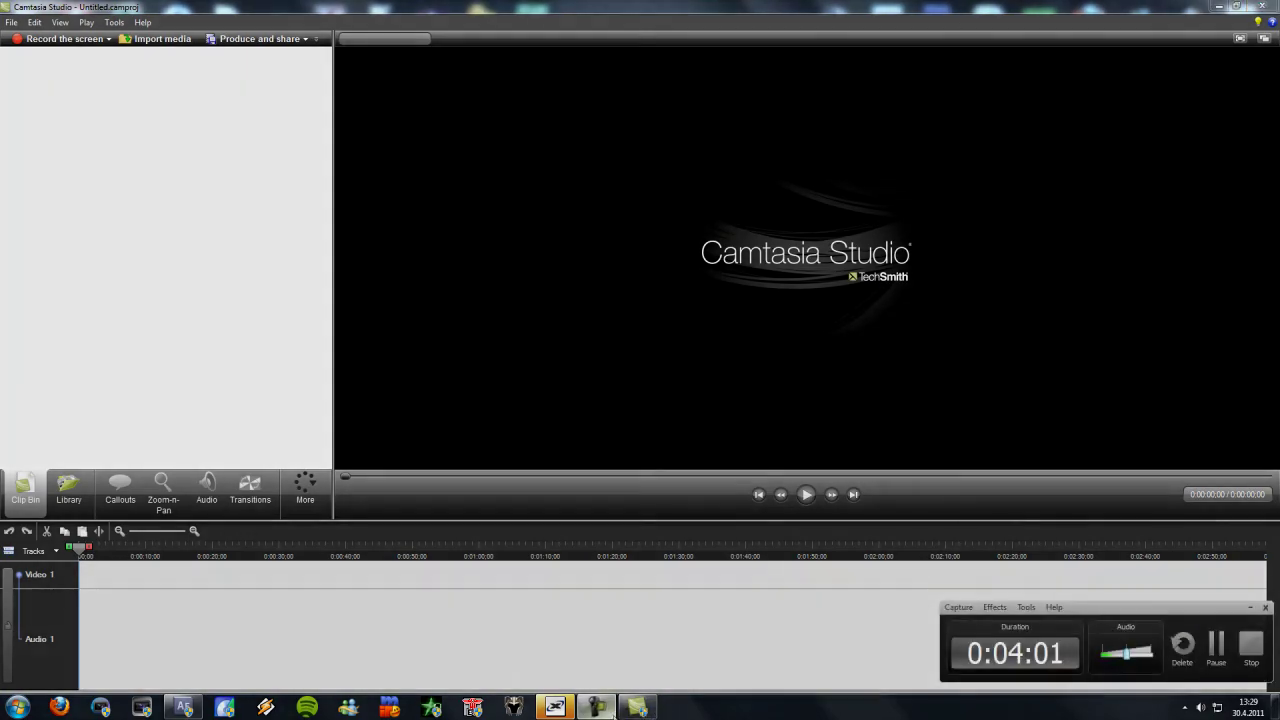